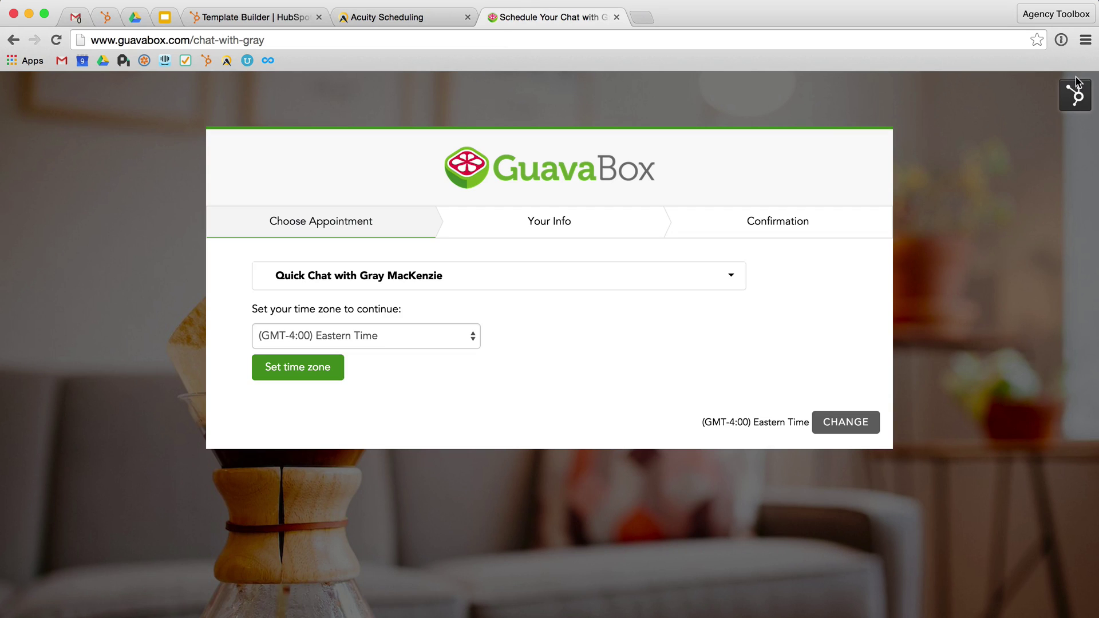
click(1076, 96)
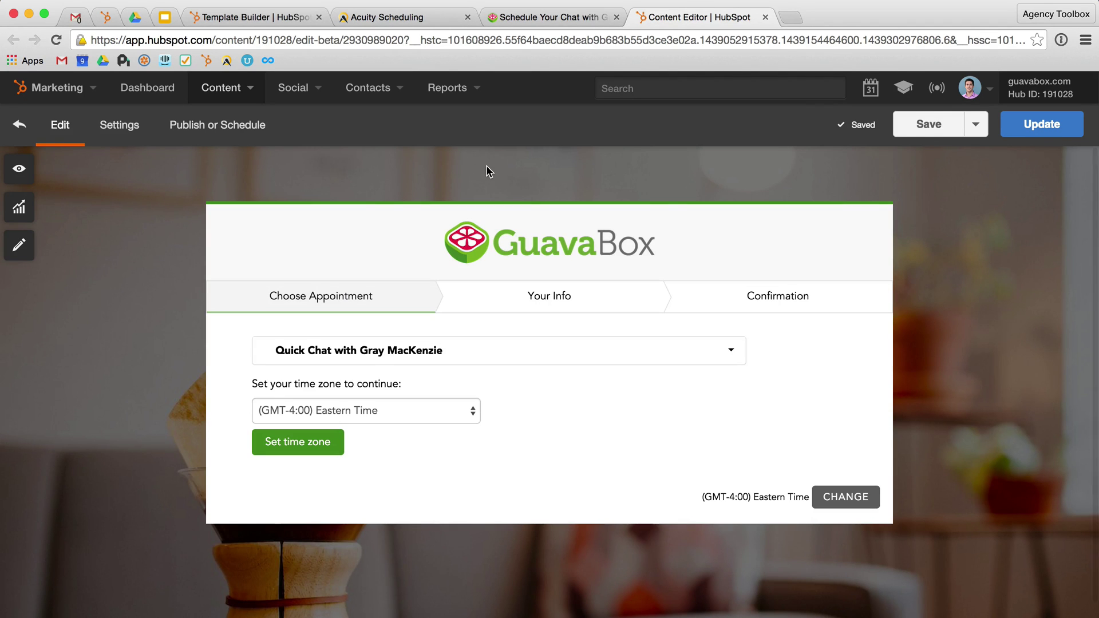
click(112, 129)
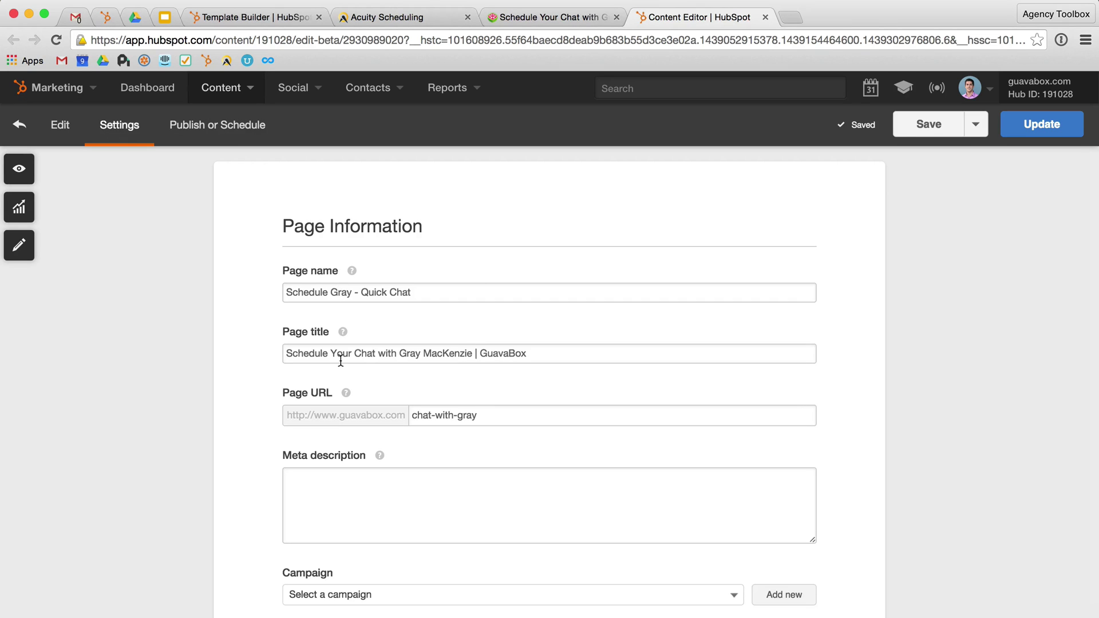
scroll(401, 315, down, 3)
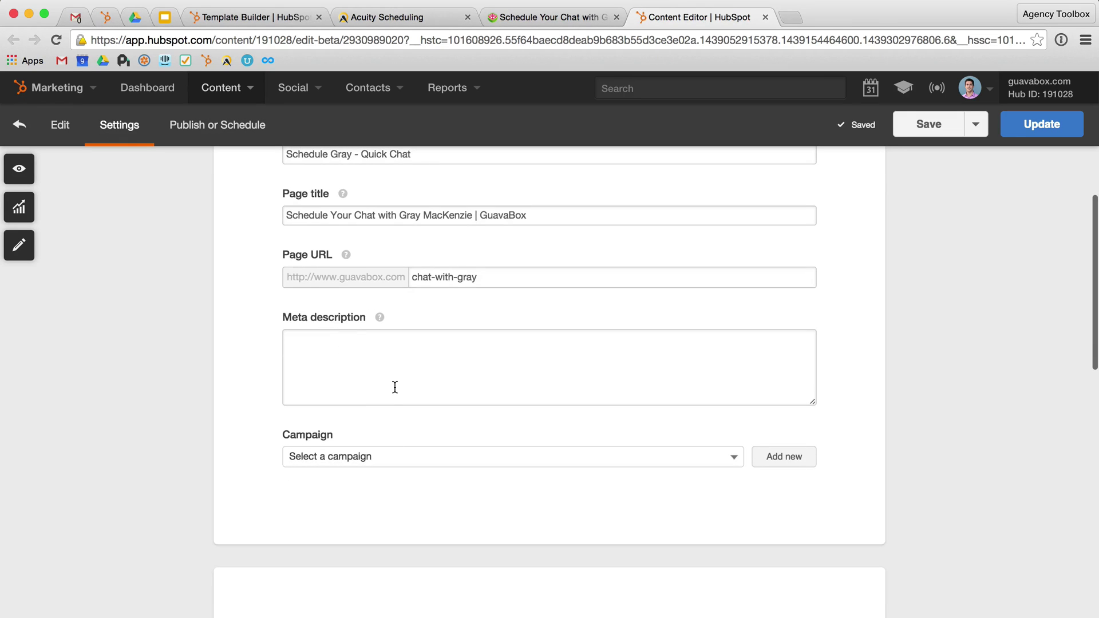
scroll(396, 388, down, 6)
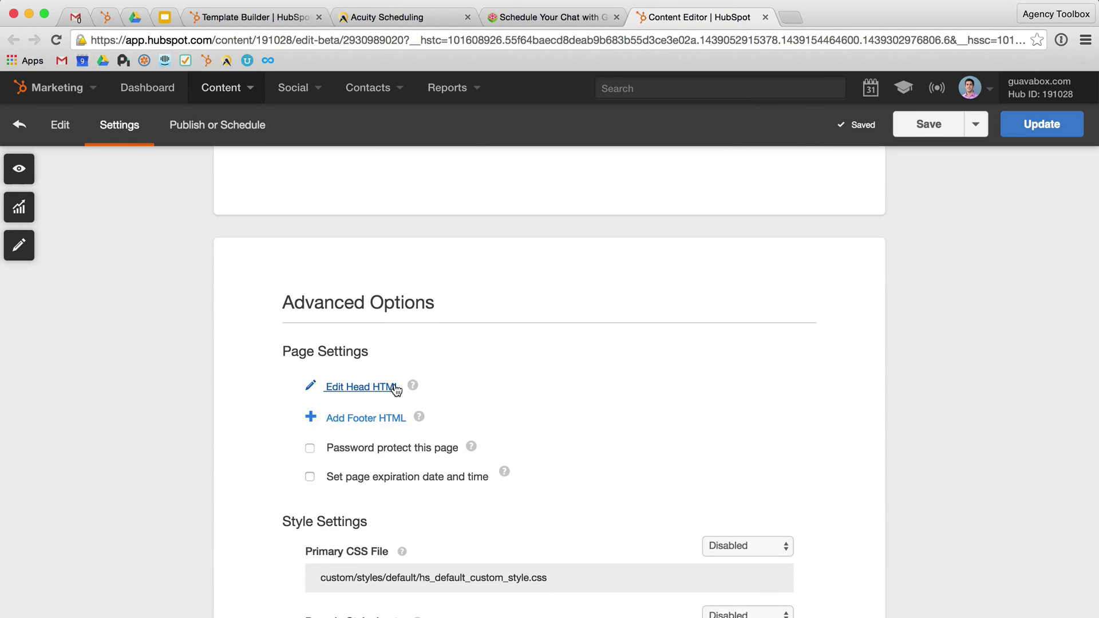
scroll(394, 383, down, 3)
scroll(394, 383, up, 10)
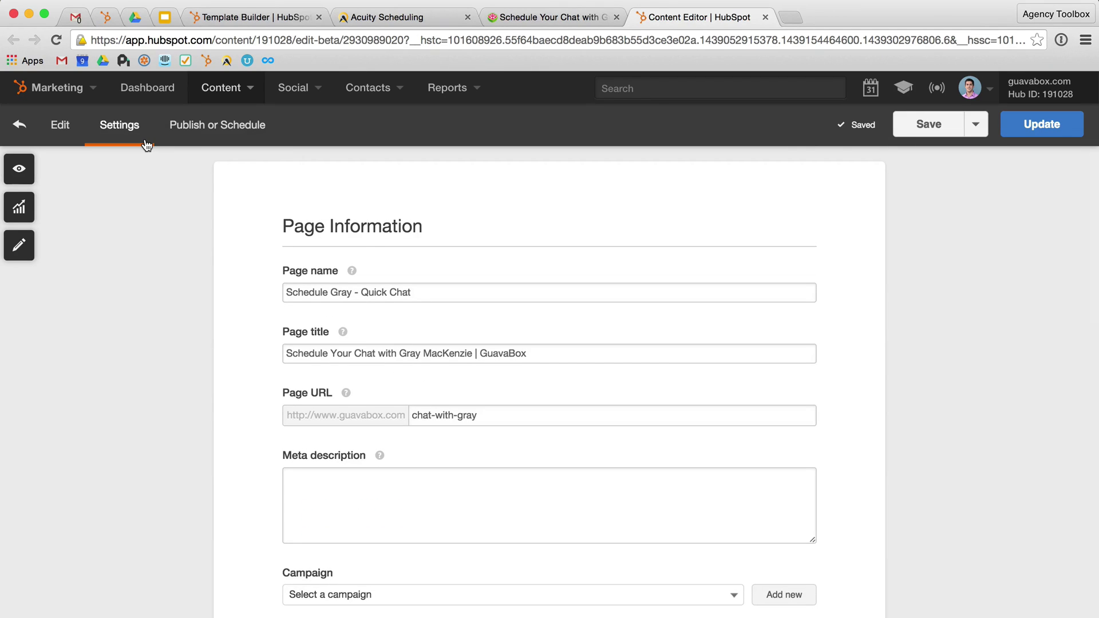
click(64, 127)
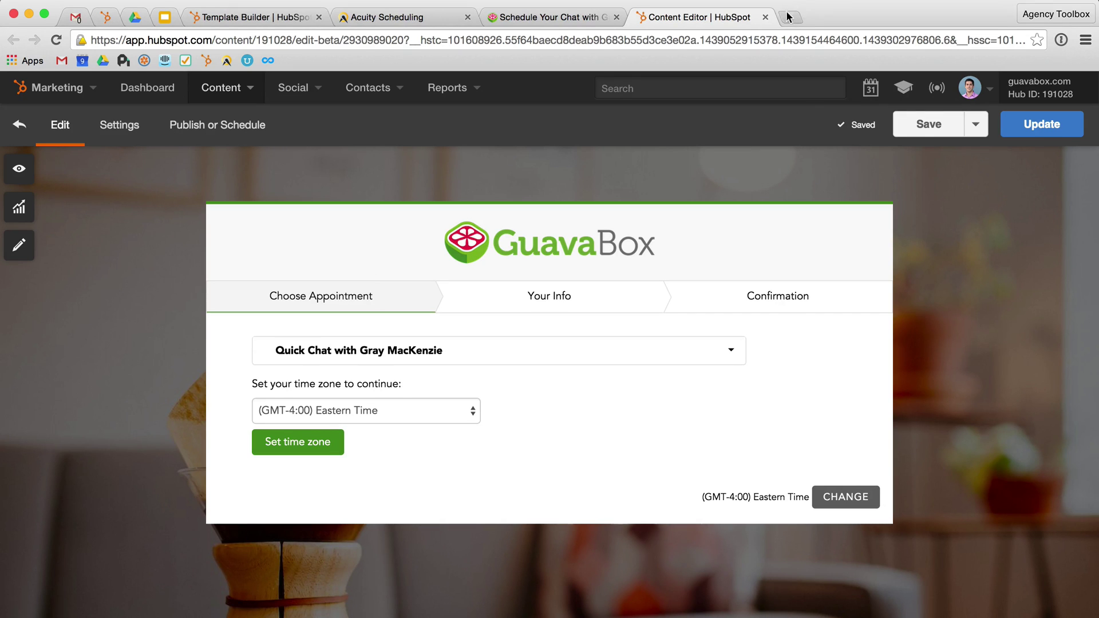
- Leave the HubSpot page editor and open Acuity's Quick Chat appointment type to show its scheduling link and embed code
click(765, 17)
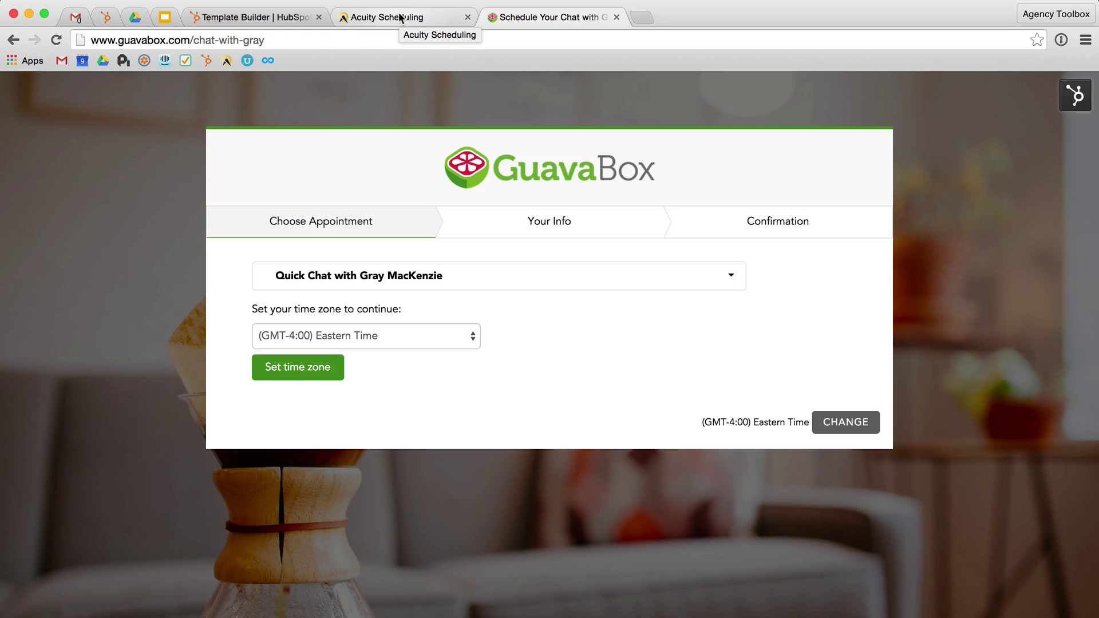
click(399, 17)
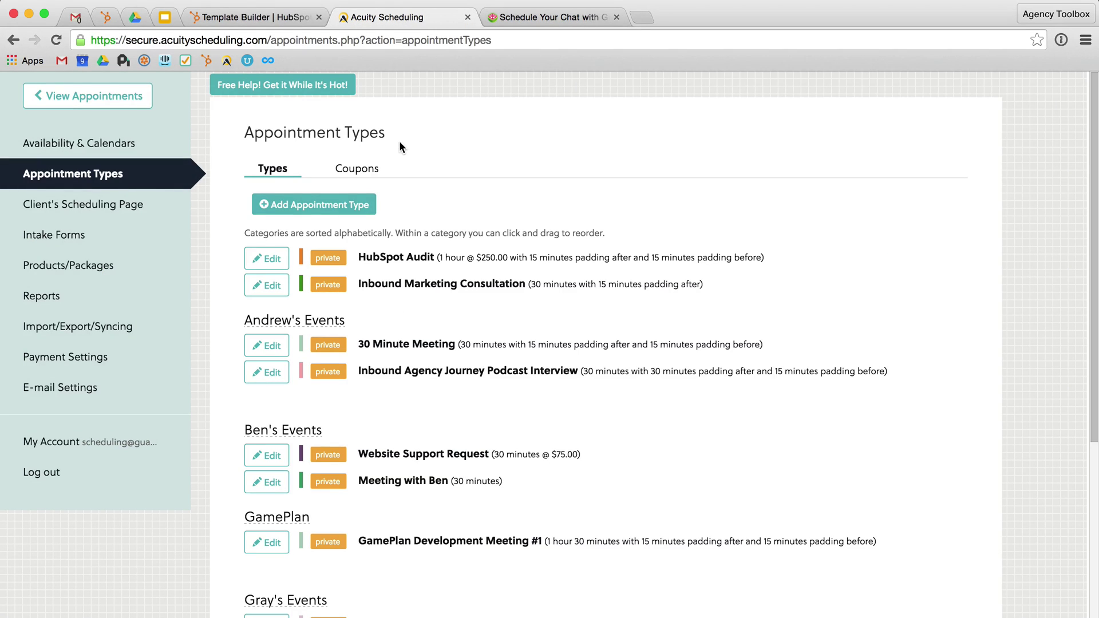
scroll(504, 292, down, 6)
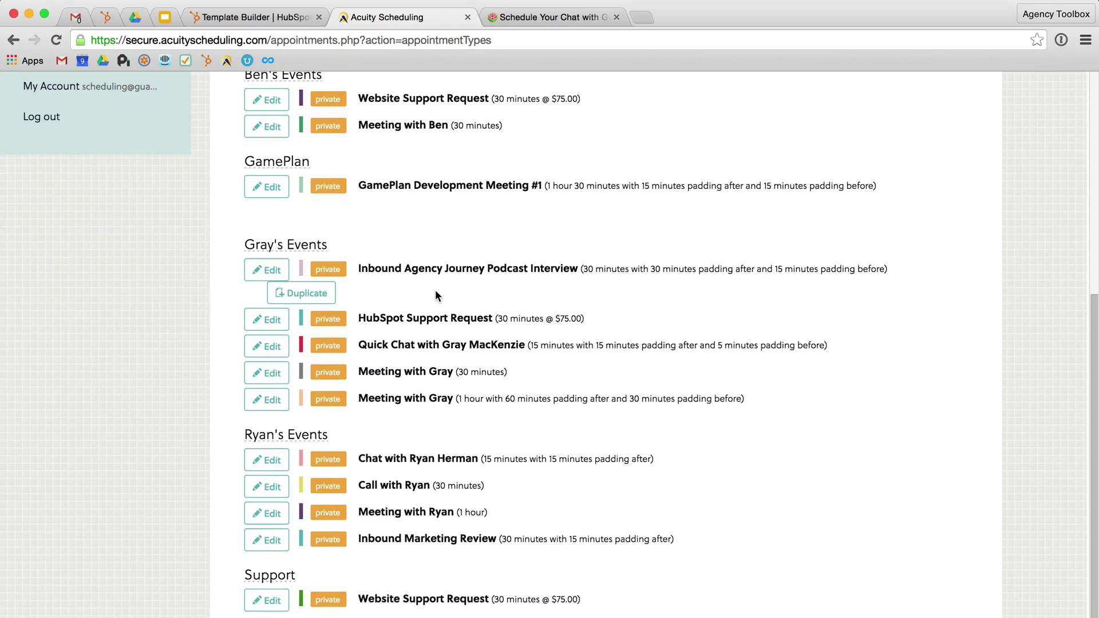
click(267, 347)
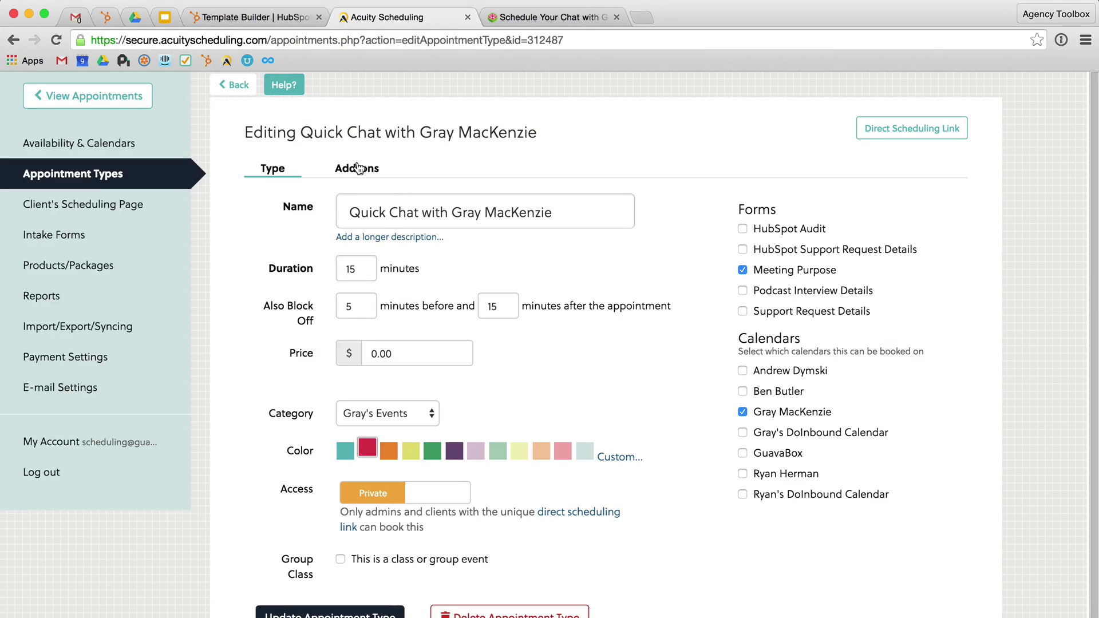
scroll(322, 260, down, 1)
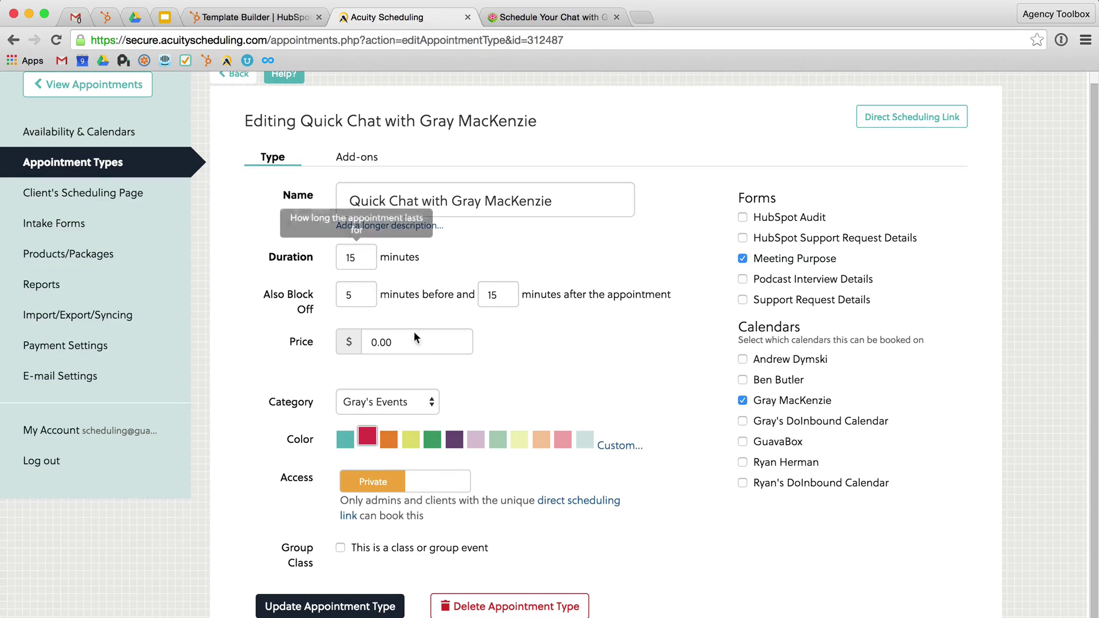
click(913, 127)
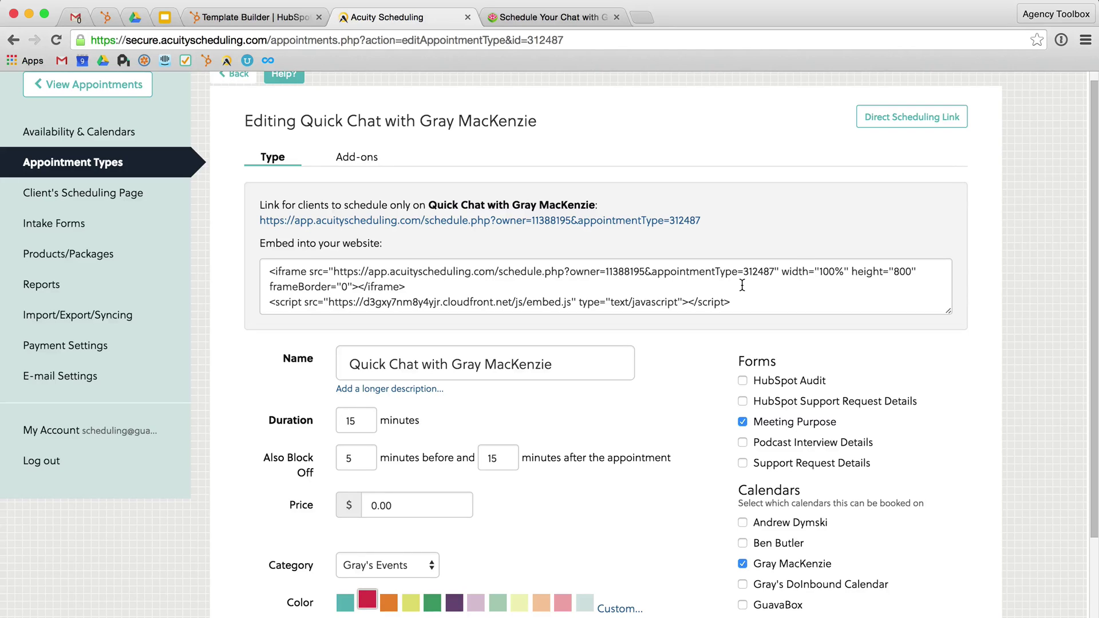
- Open Acuity's Client's Scheduling Page under Import/Export/Syncing and focus the account-wide scheduler embed code
click(127, 324)
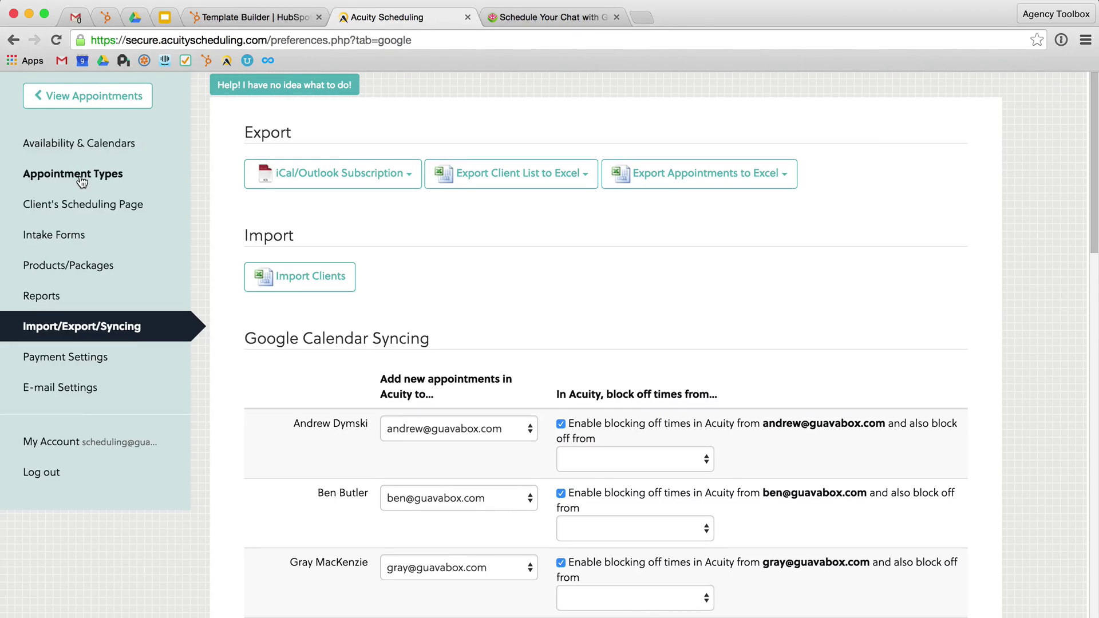
click(65, 204)
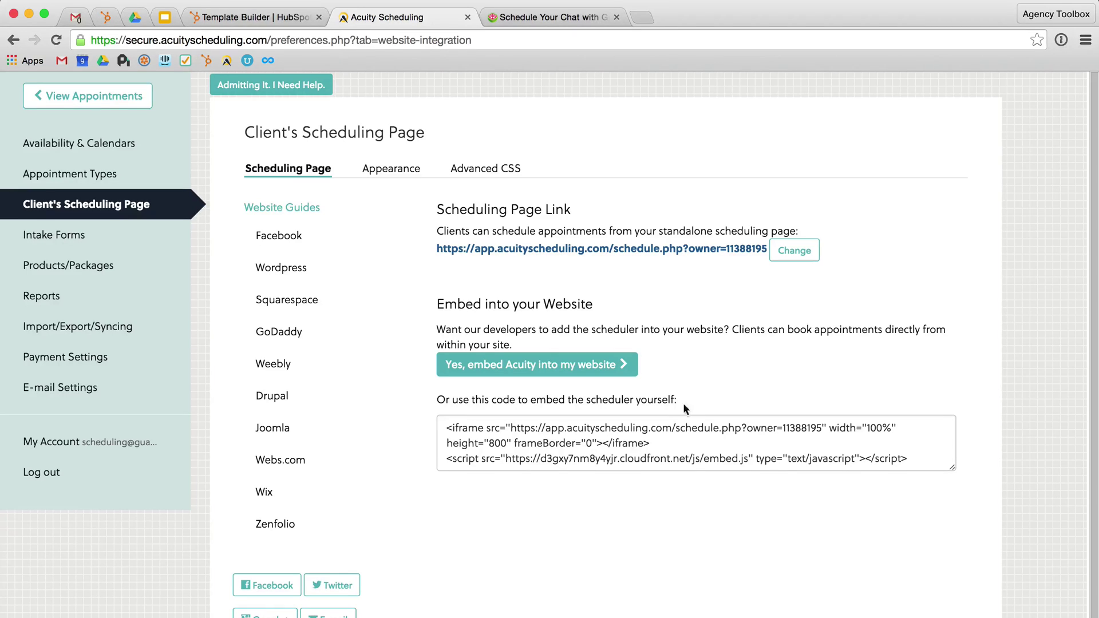
click(638, 438)
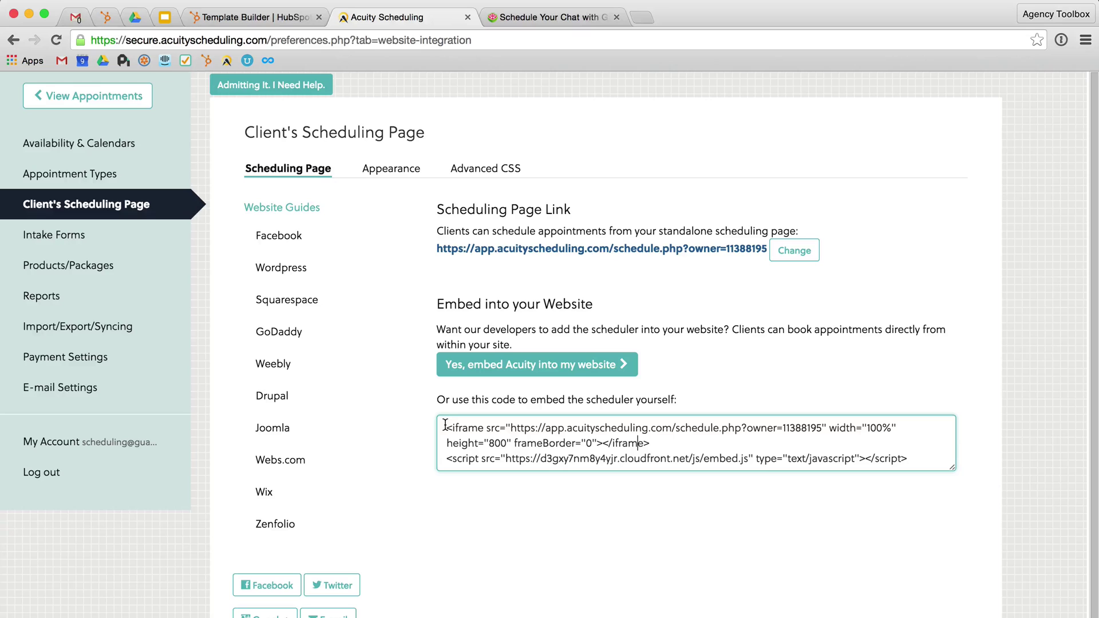
- Confirm the booking page's appointment list offers only Quick Chat, then return to Acuity's embed code page
click(548, 17)
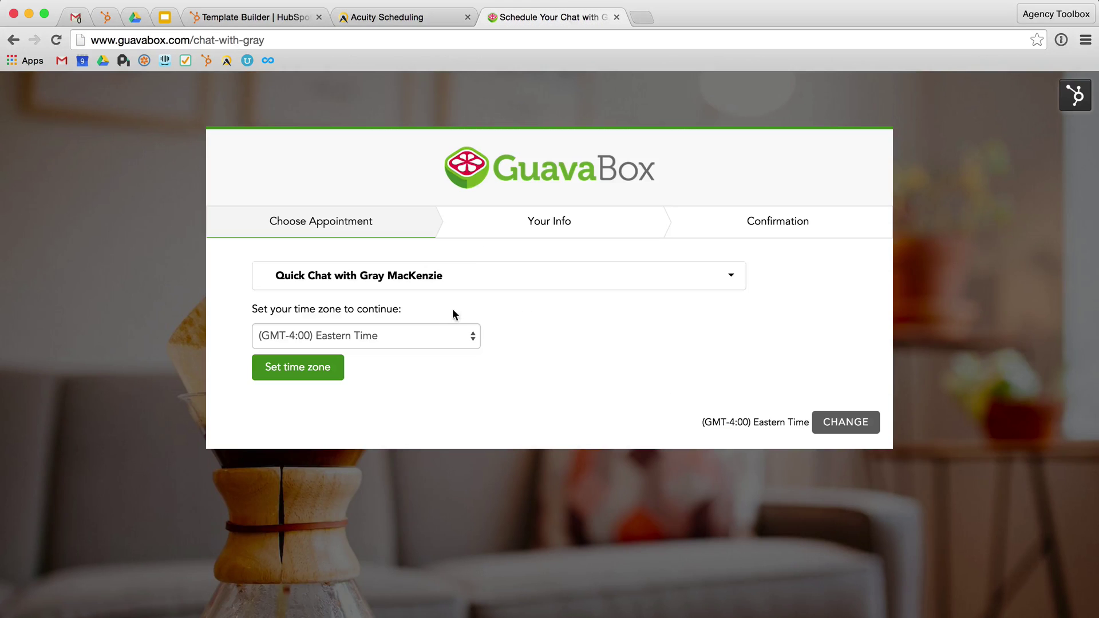
click(494, 281)
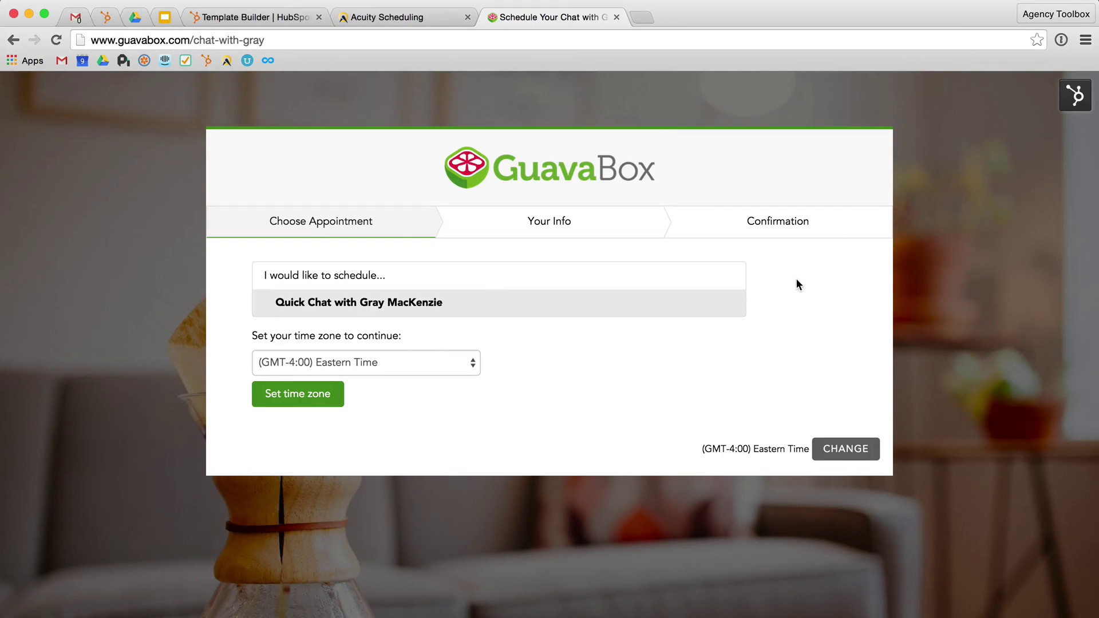
click(371, 17)
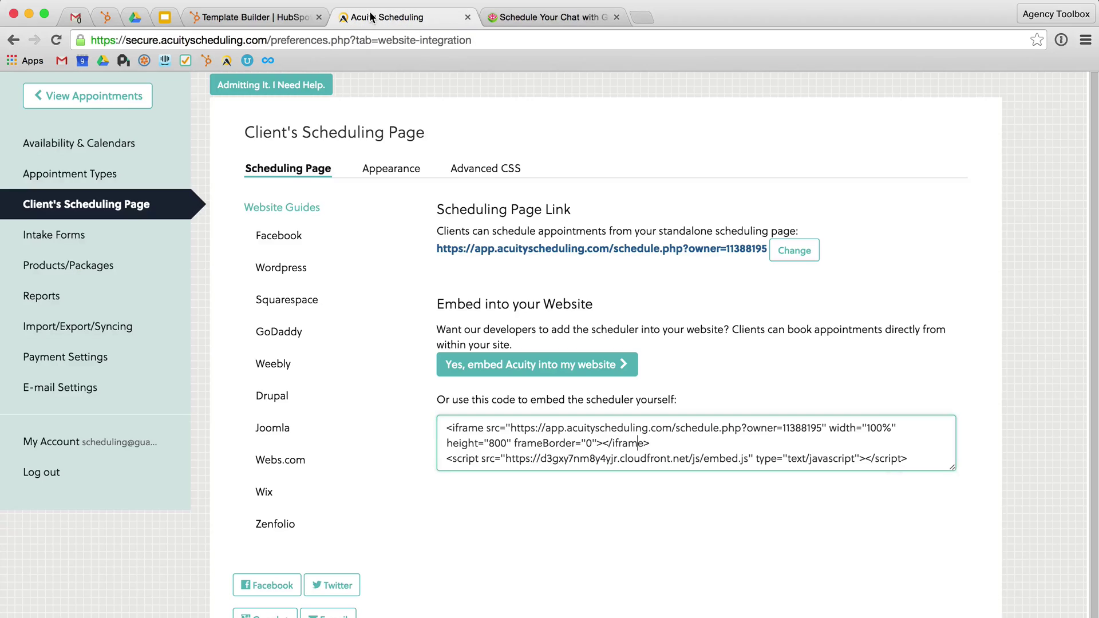
click(533, 17)
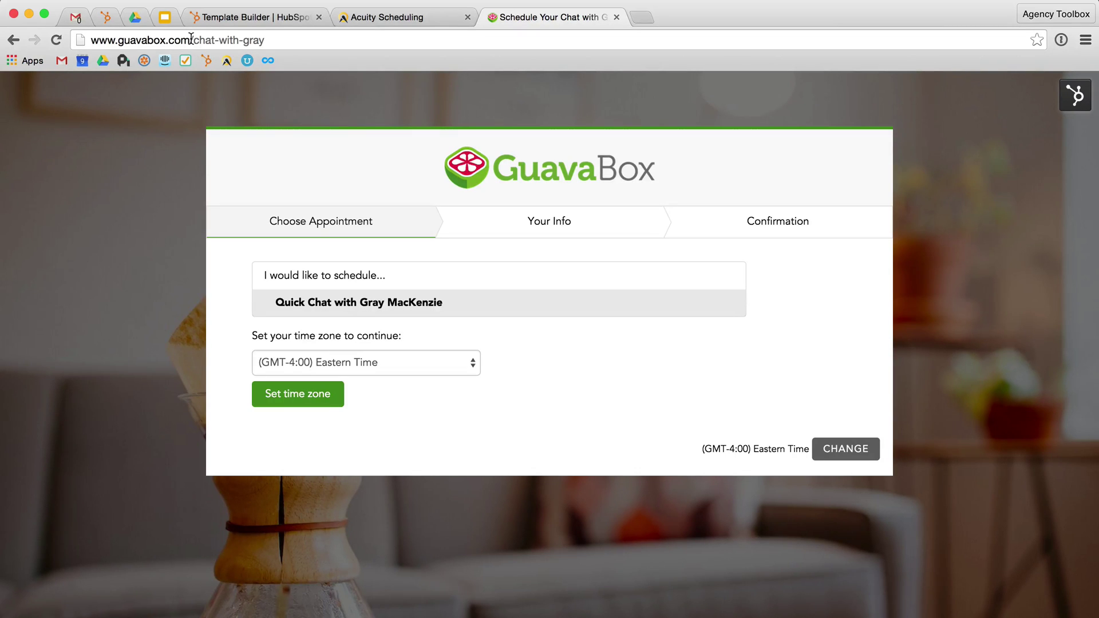
click(406, 18)
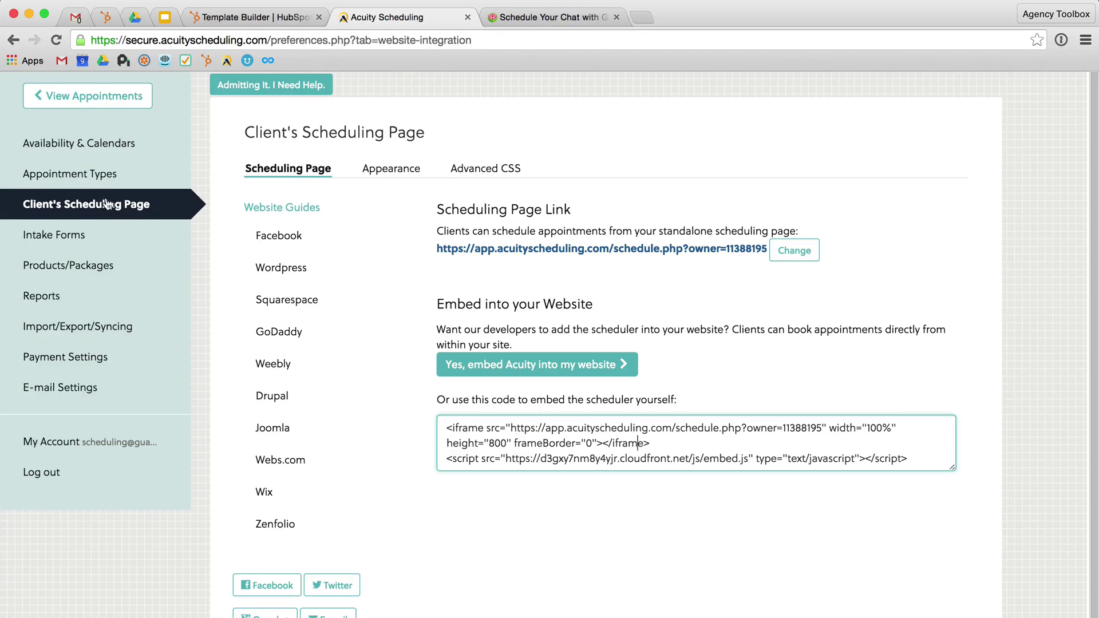
- Reopen the Quick Chat appointment type's direct link and select all of its embed code (appointmentType=312487)
click(106, 175)
scroll(407, 358, down, 5)
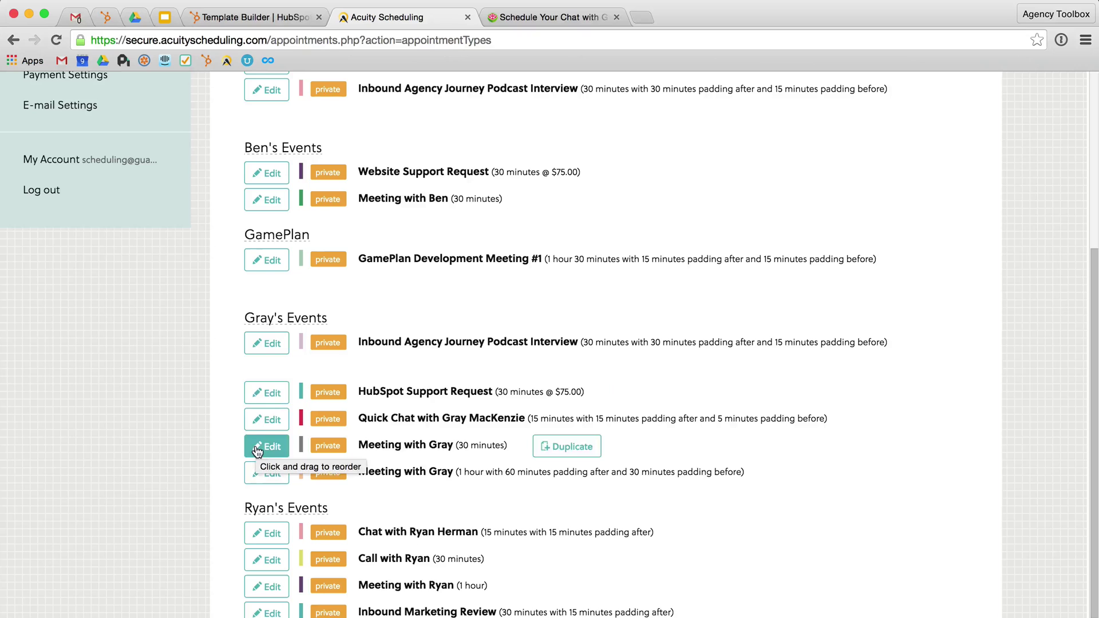
click(267, 420)
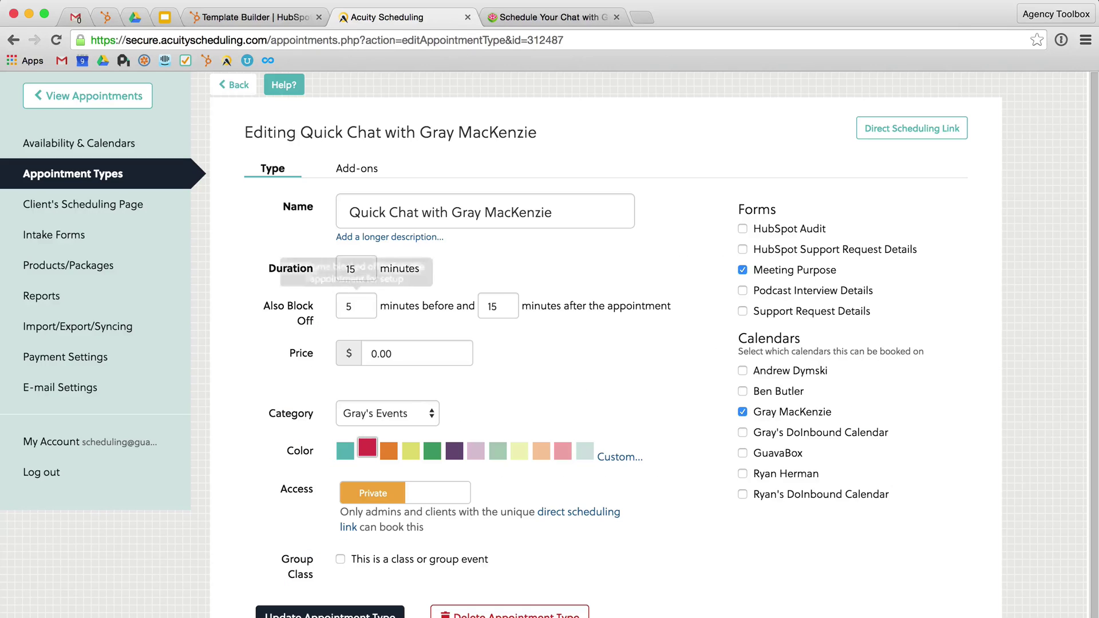
click(934, 128)
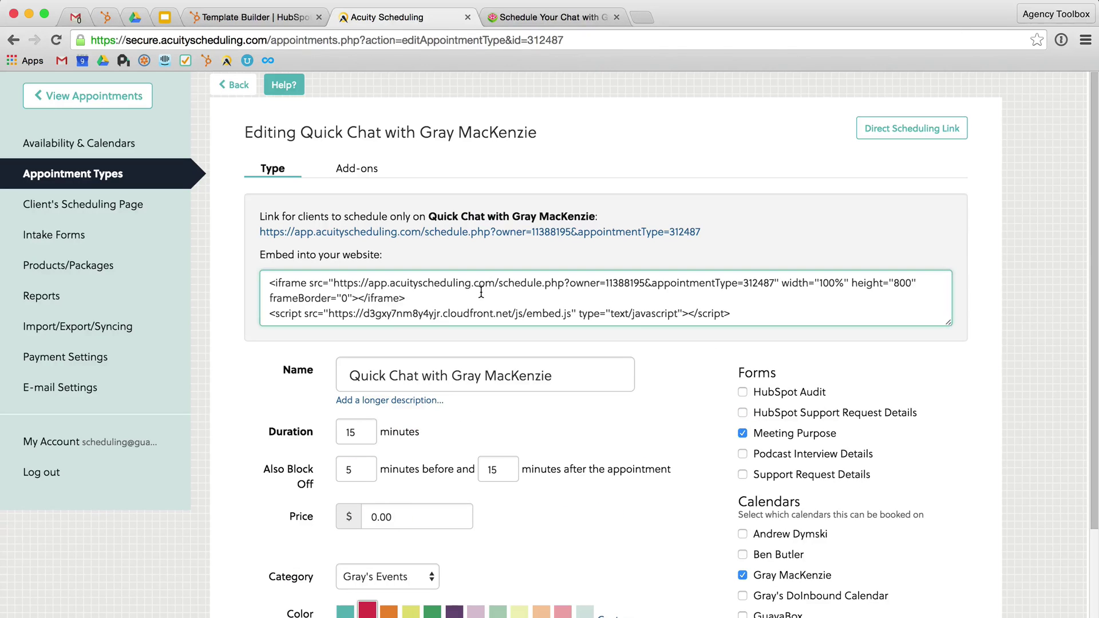
key(super+a)
key(super+c)
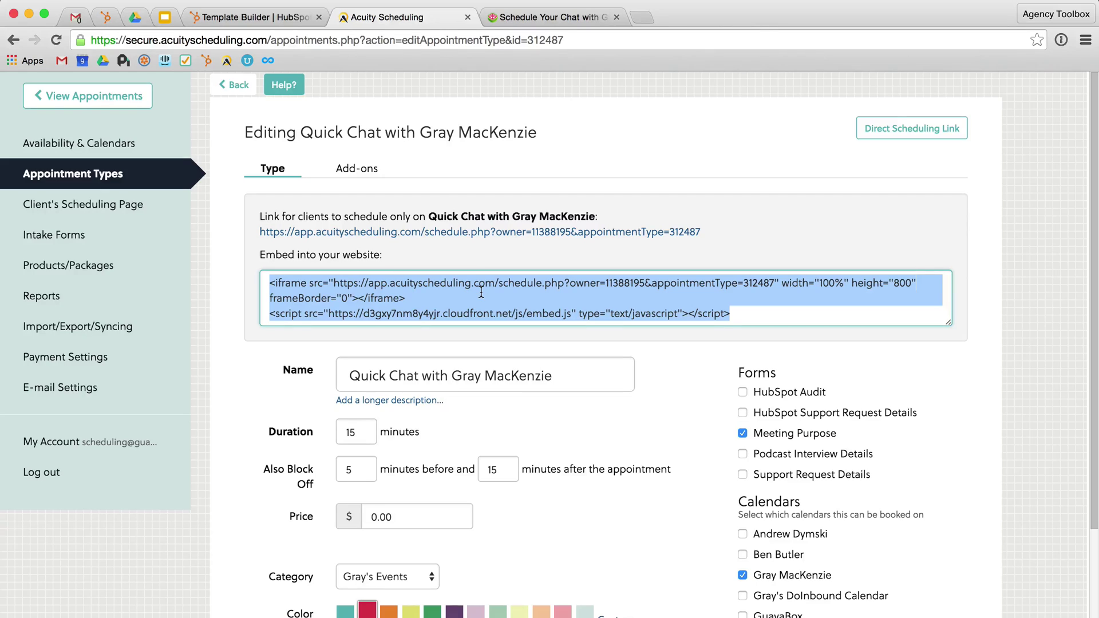
click(455, 295)
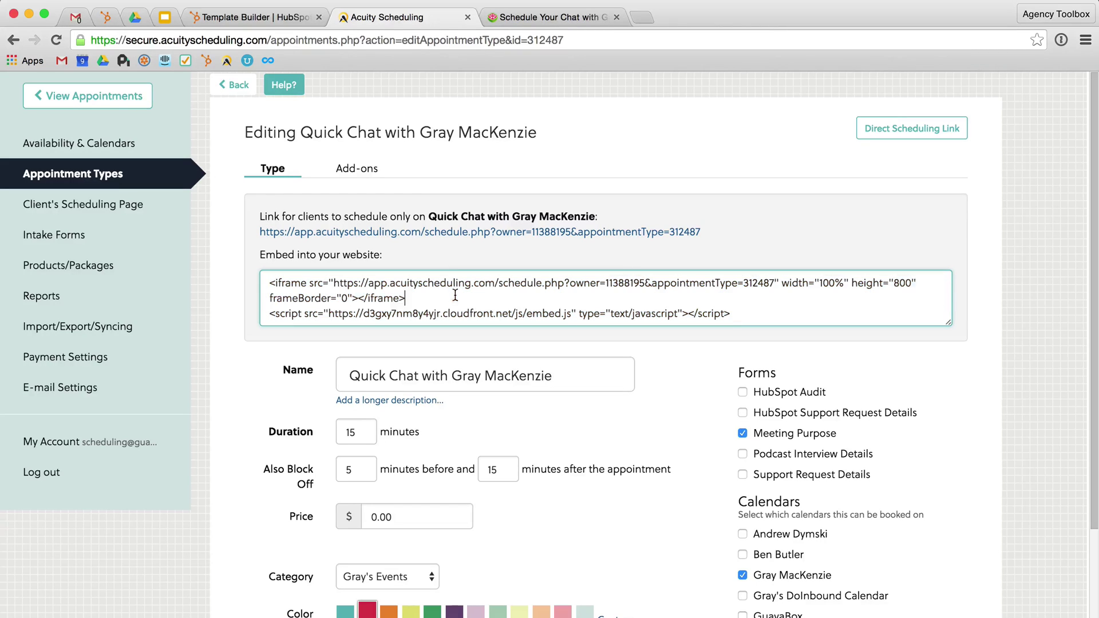
- Bring up the gray-quick-chat.html template code in HubSpot's Template Builder
click(231, 17)
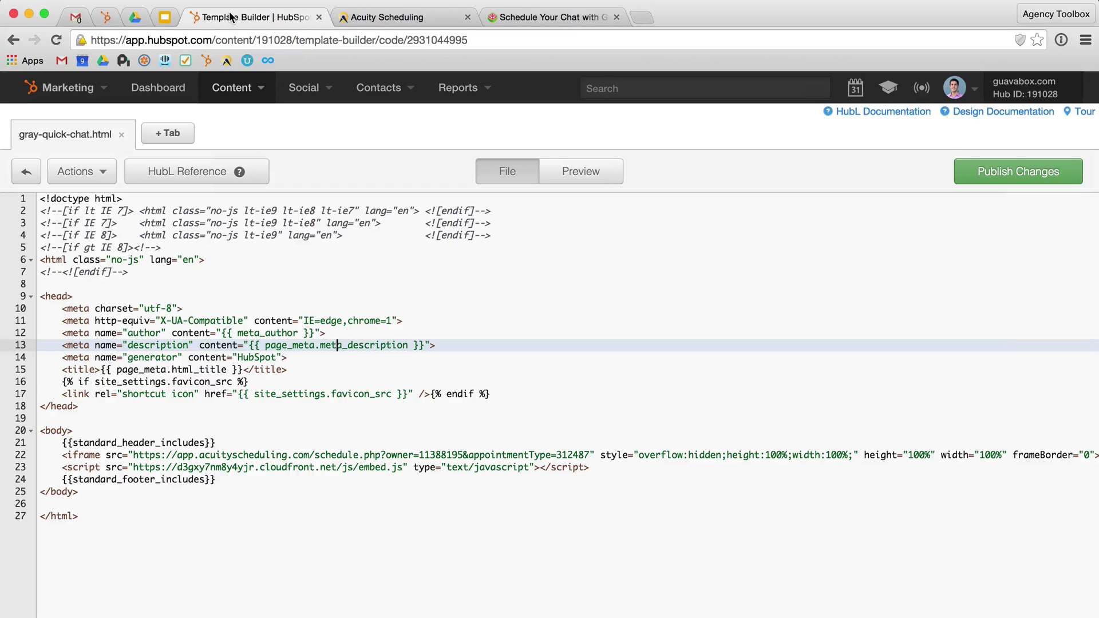
click(223, 88)
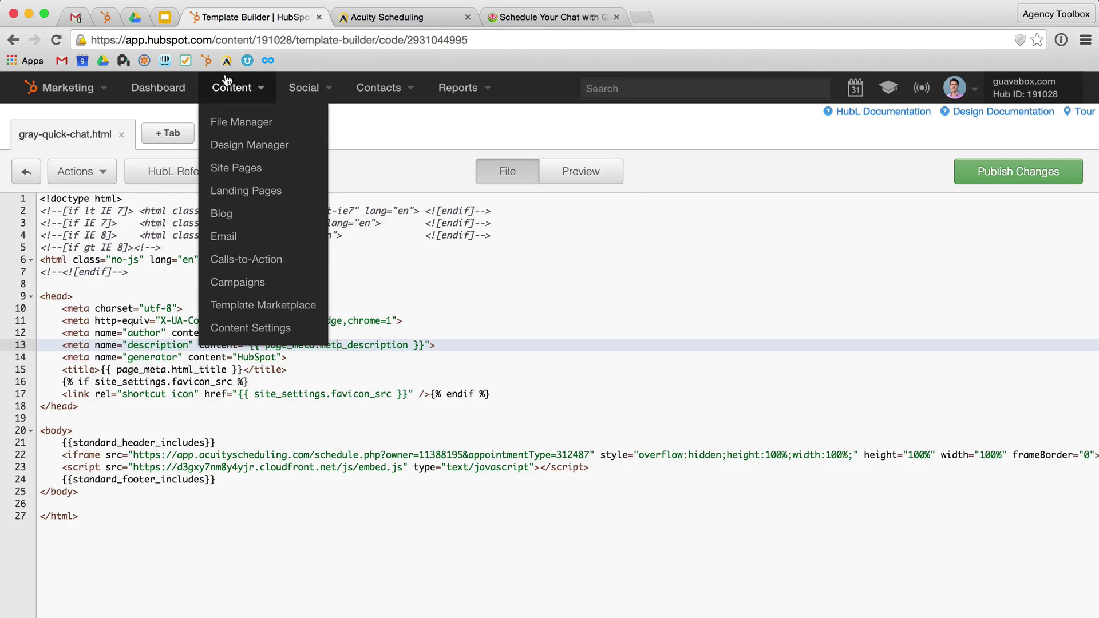
click(222, 91)
click(278, 332)
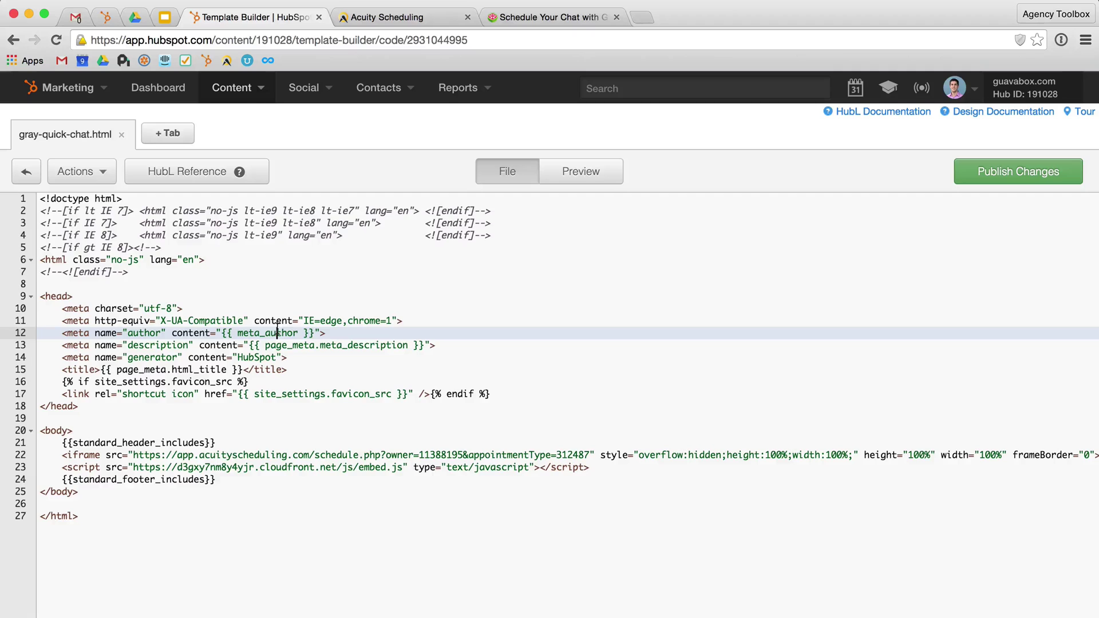
click(111, 282)
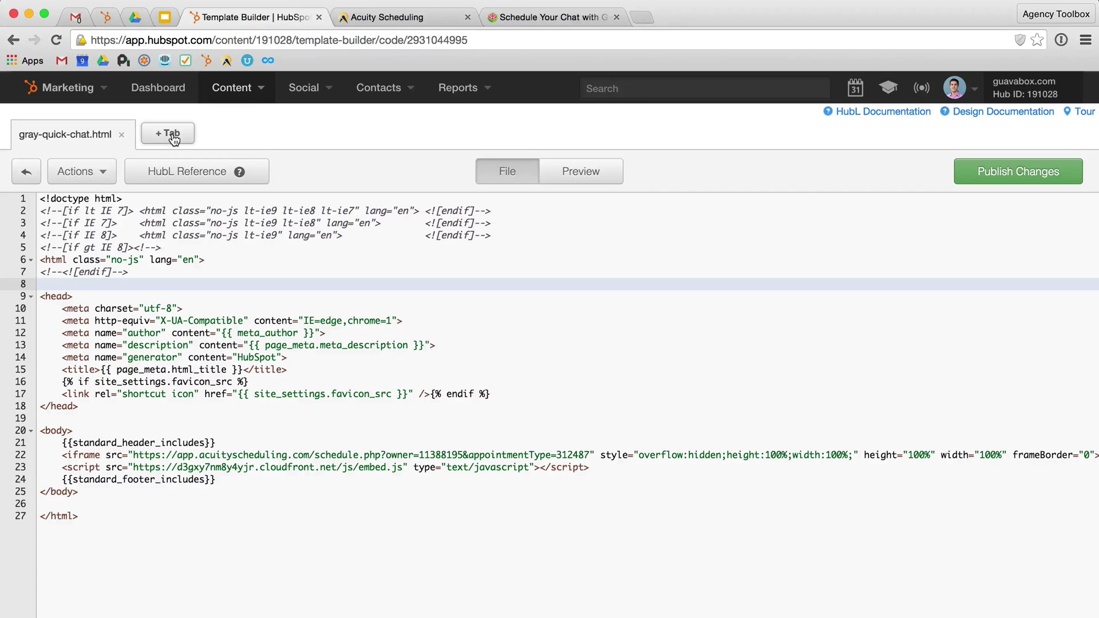
- Highlight the template's head section (lines 9–18), doctype and conditional comment lines, and closing html tag
click(113, 415)
click(104, 407)
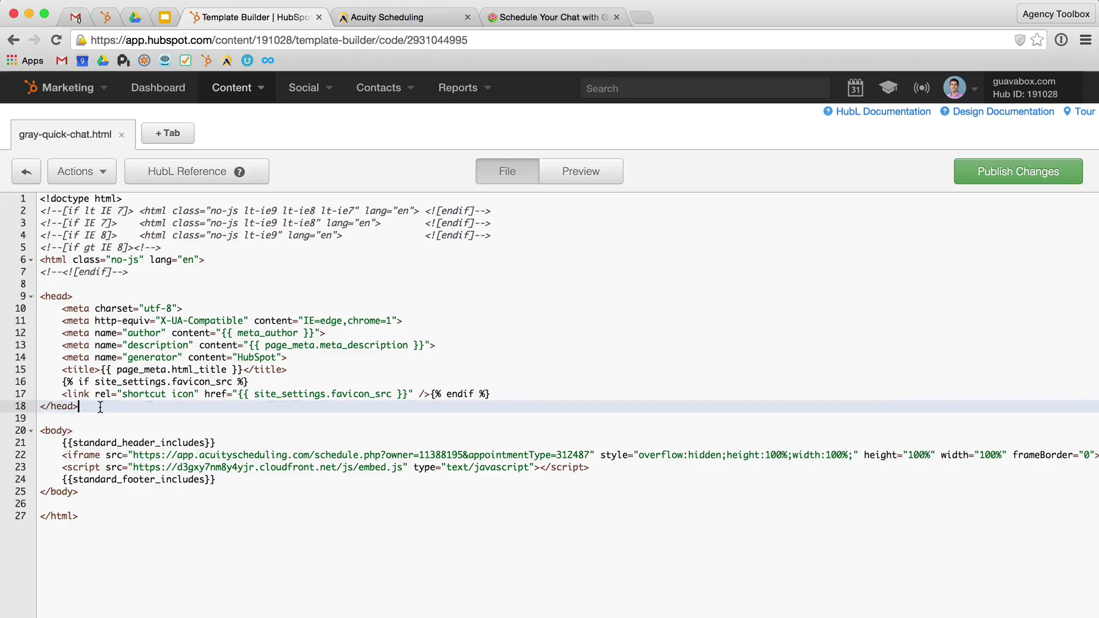
drag(100, 407, 34, 301)
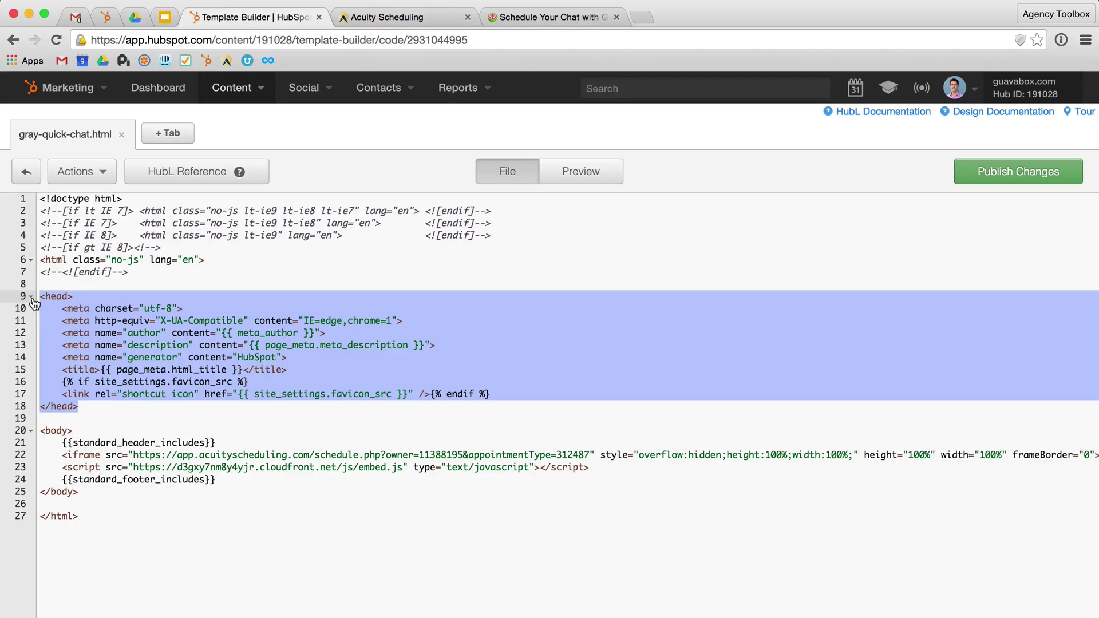
click(135, 273)
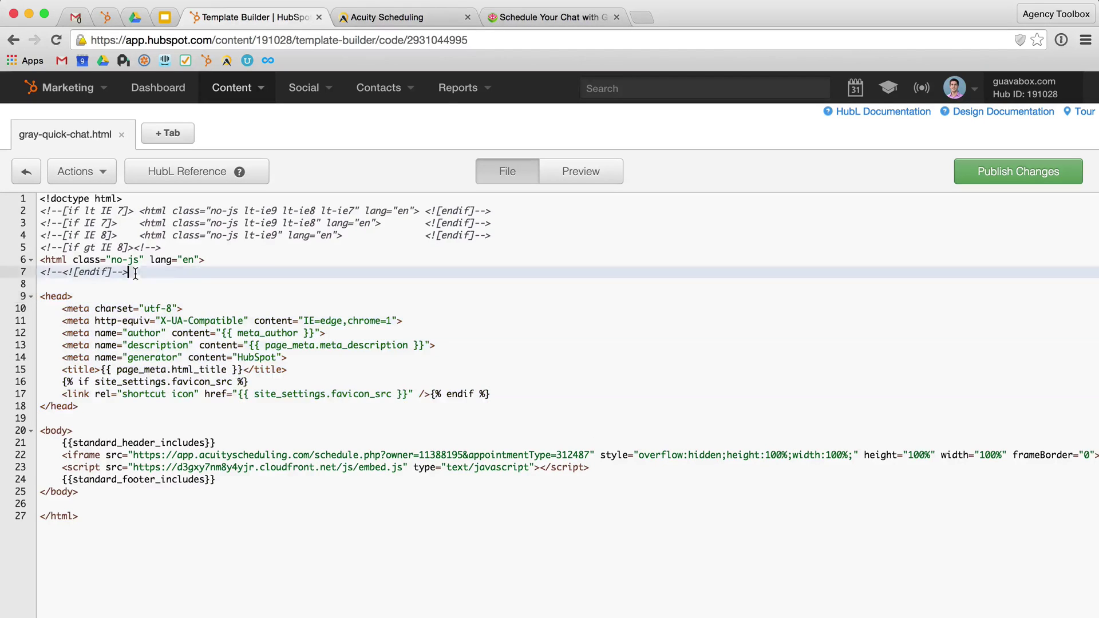
drag(135, 273, 40, 200)
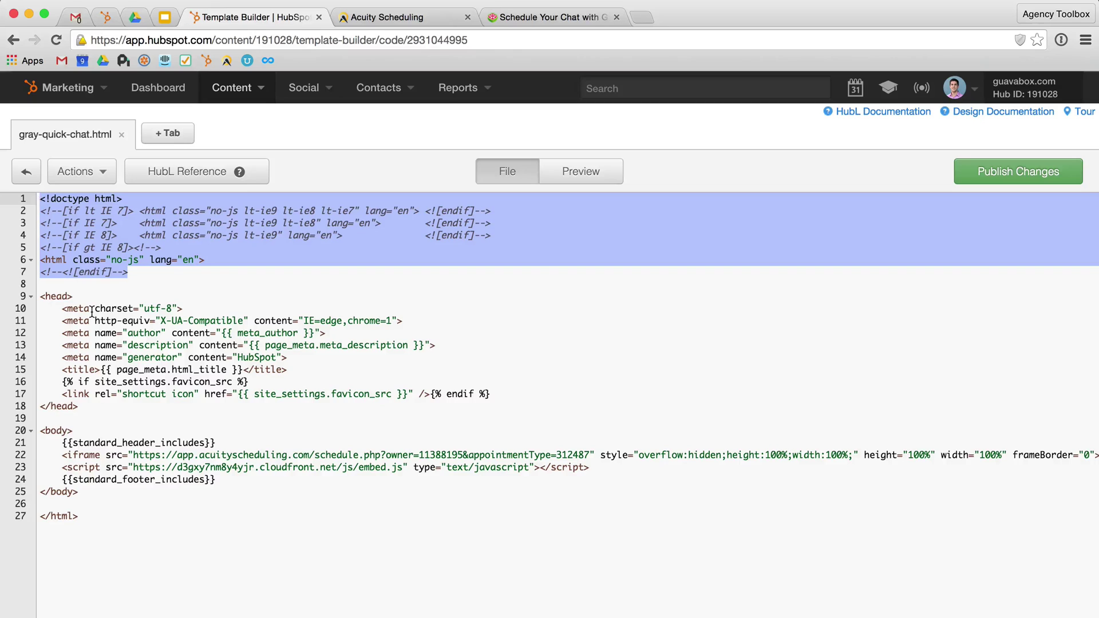
click(91, 514)
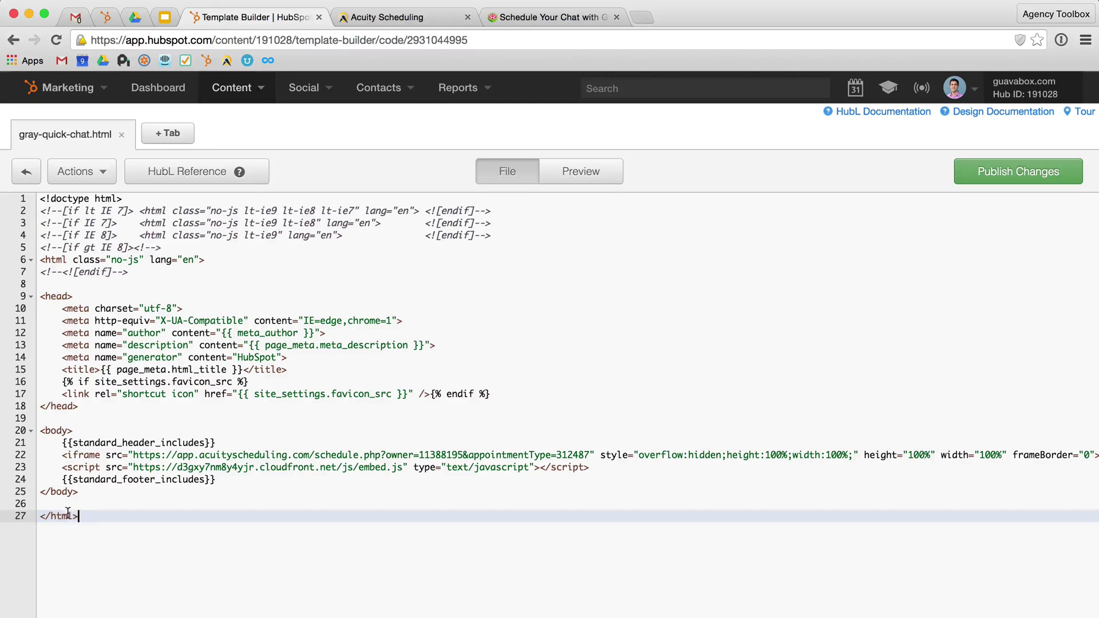
drag(68, 512, 56, 514)
- Highlight the standard_header_includes and standard_footer_includes tags around the iframe line
drag(217, 443, 62, 443)
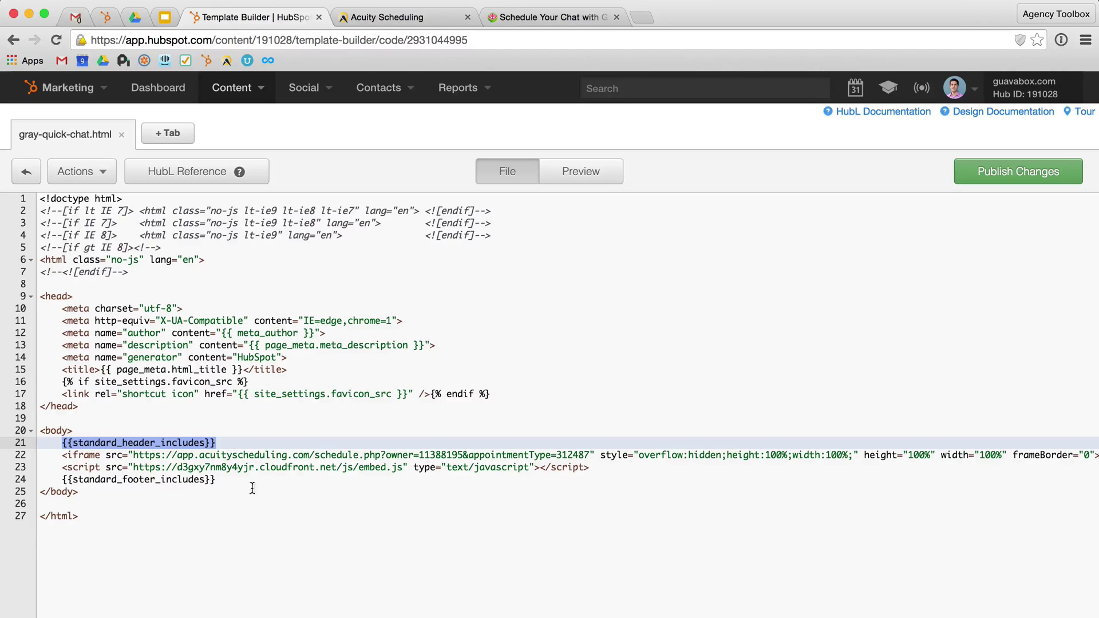
drag(220, 480, 62, 479)
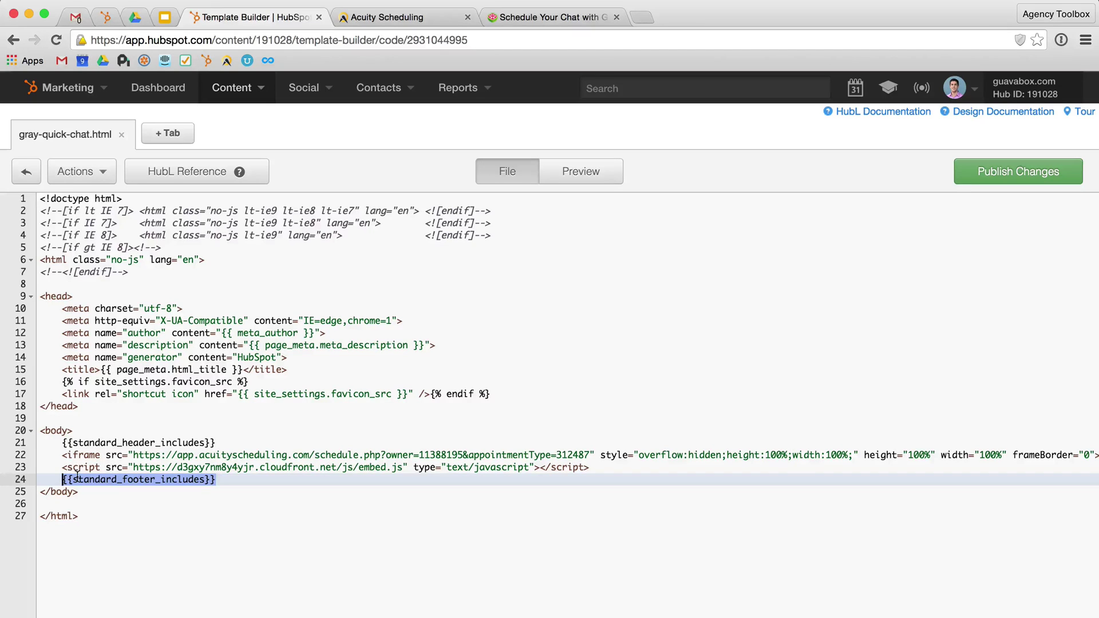
click(60, 454)
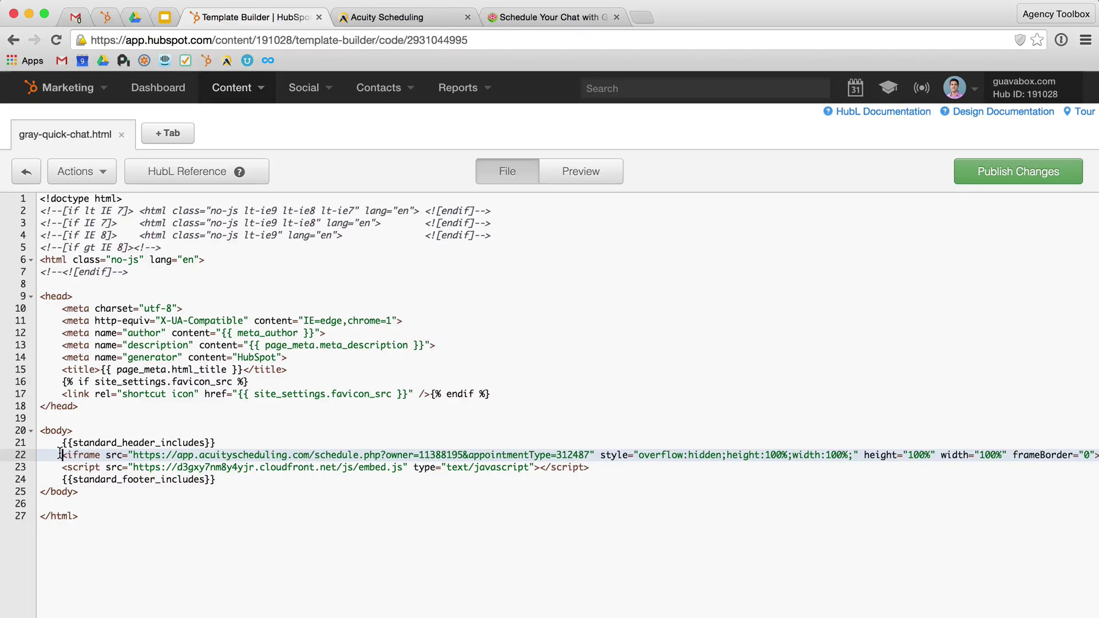
- Paste Acuity's default iframe and script embed on a new line above the full-page iframe
key(Left)
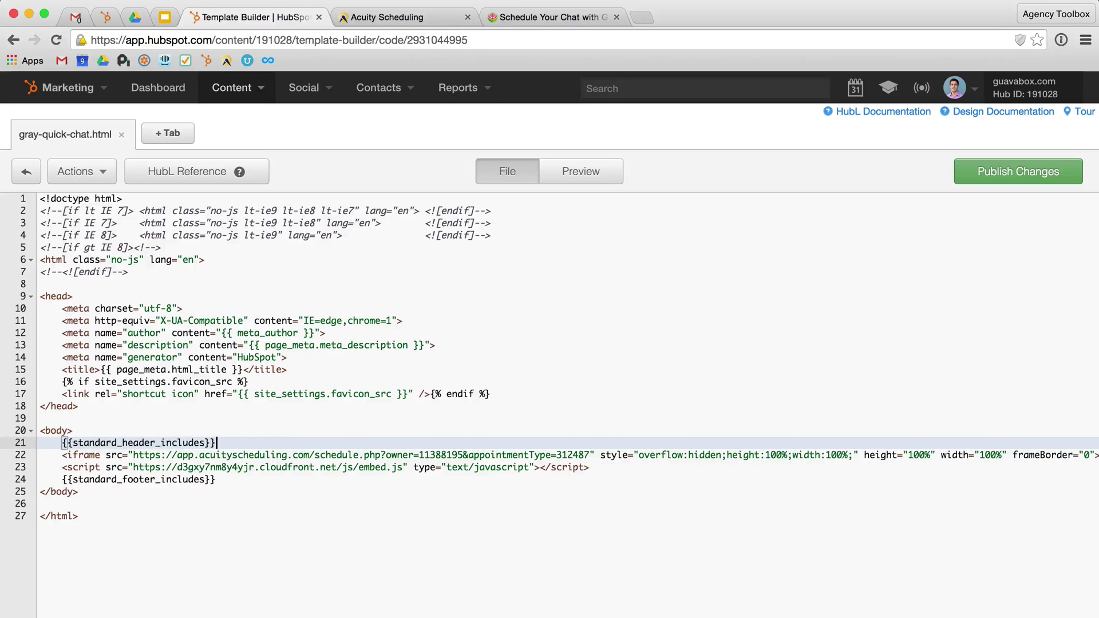
key(Return)
key(Return)
key(Up)
key(super+v)
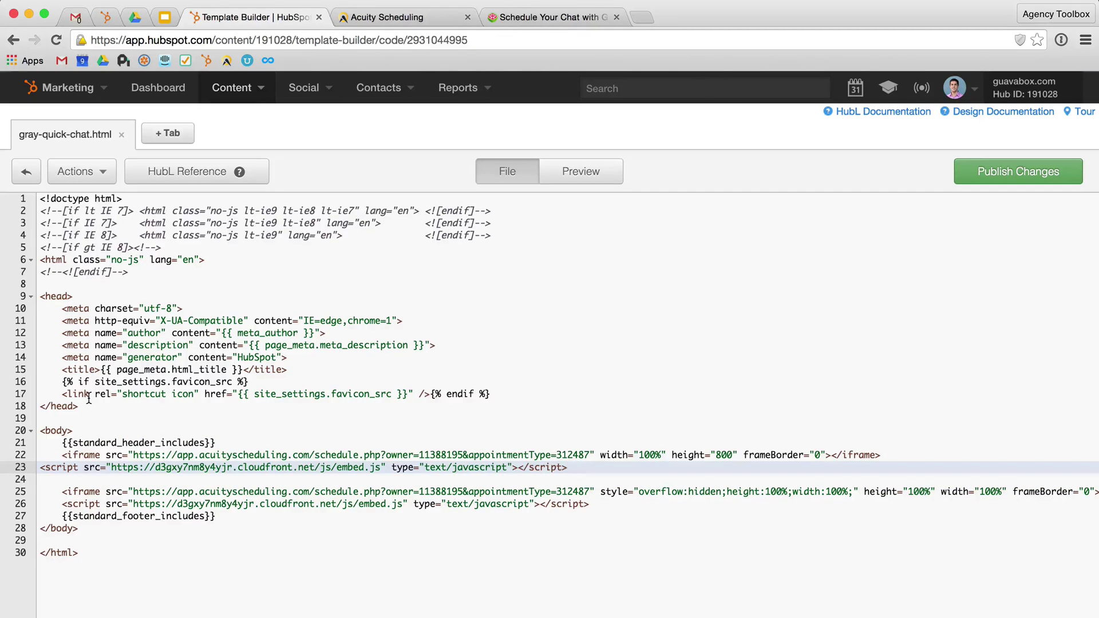
key(Tab)
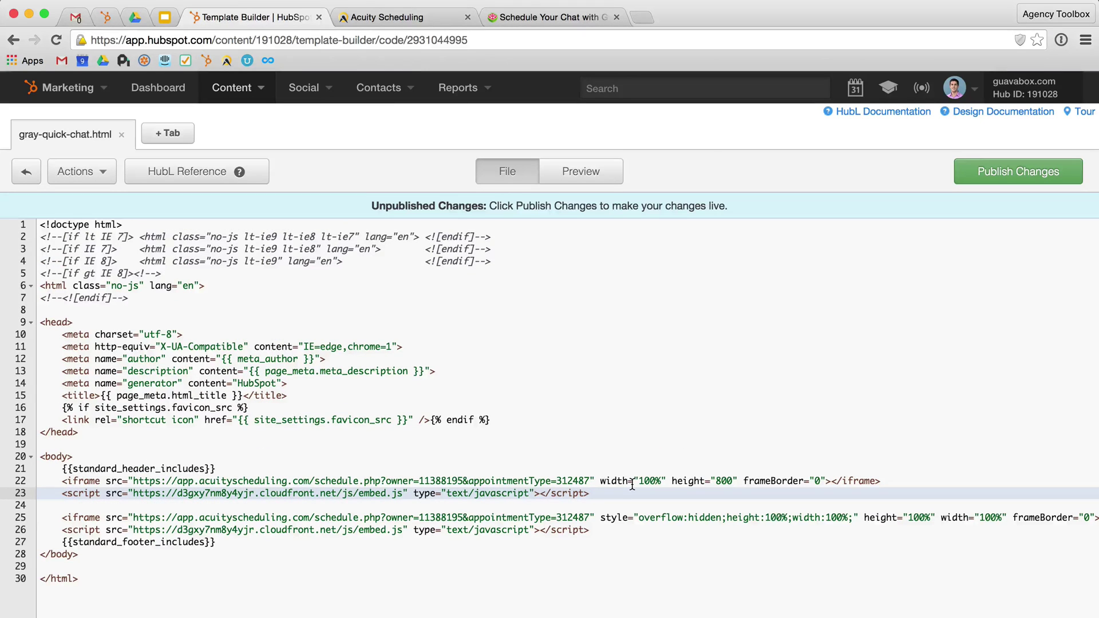
- Compare the full-page style and height attributes with the default width, height and frameBorder attributes
scroll(632, 485, right, 3)
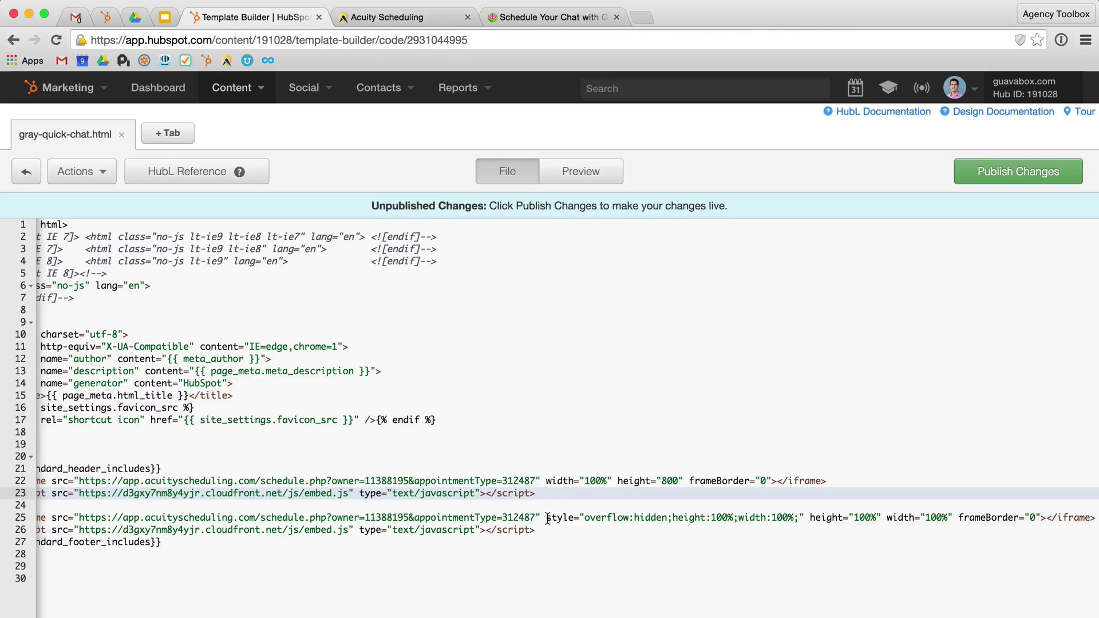
drag(547, 519, 882, 520)
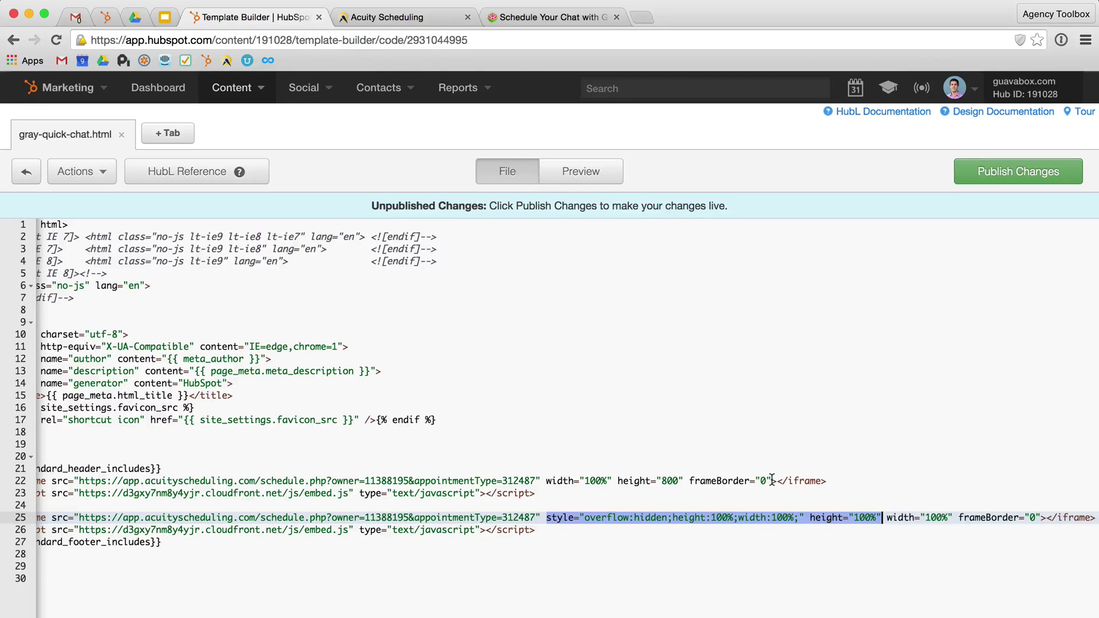
drag(547, 481, 771, 481)
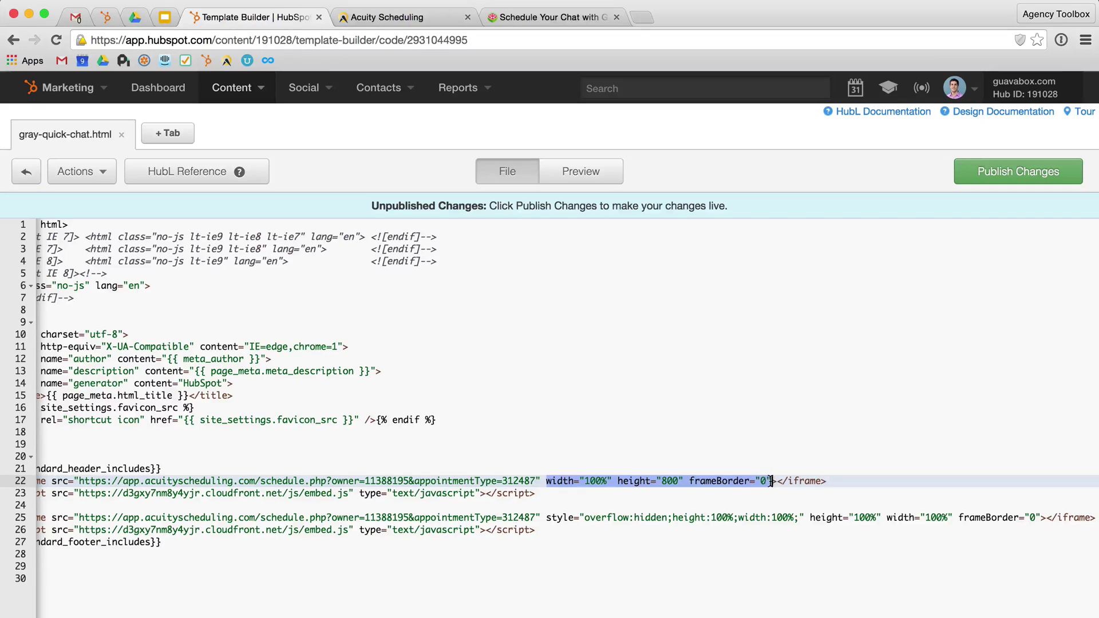
click(639, 481)
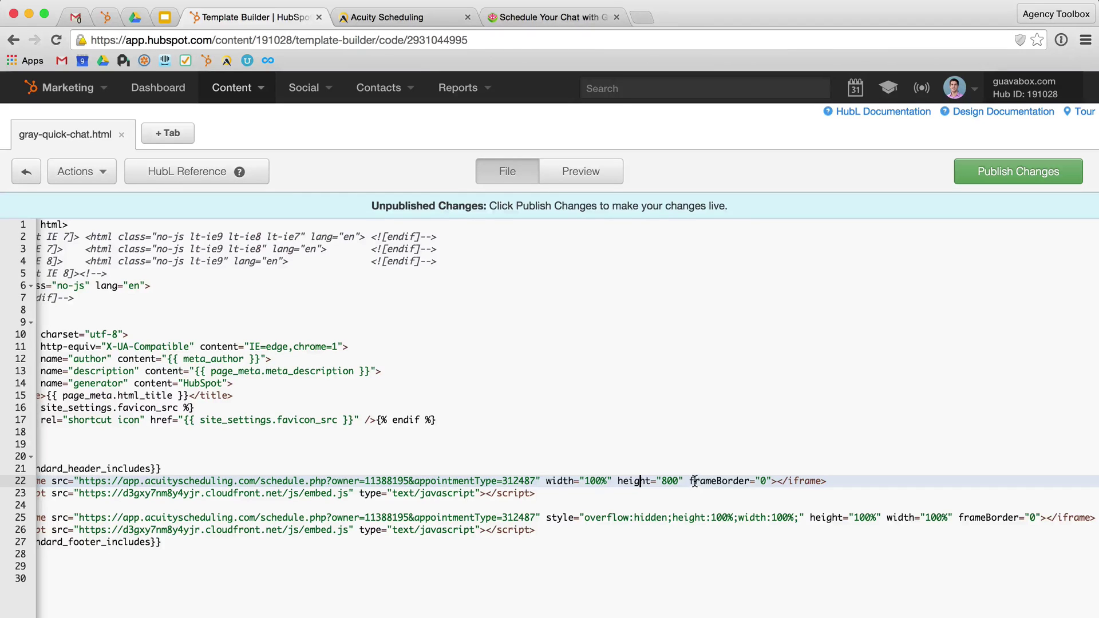
- Delete the two pasted default embed lines and the leftover empty line
scroll(695, 481, left, 3)
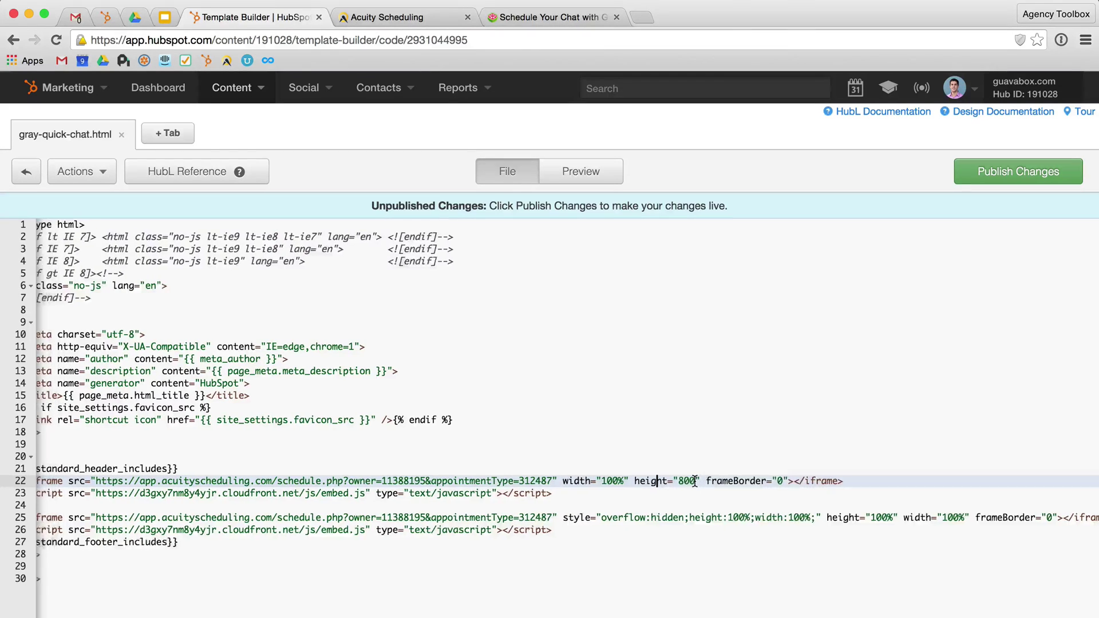
click(598, 493)
drag(597, 493, 35, 485)
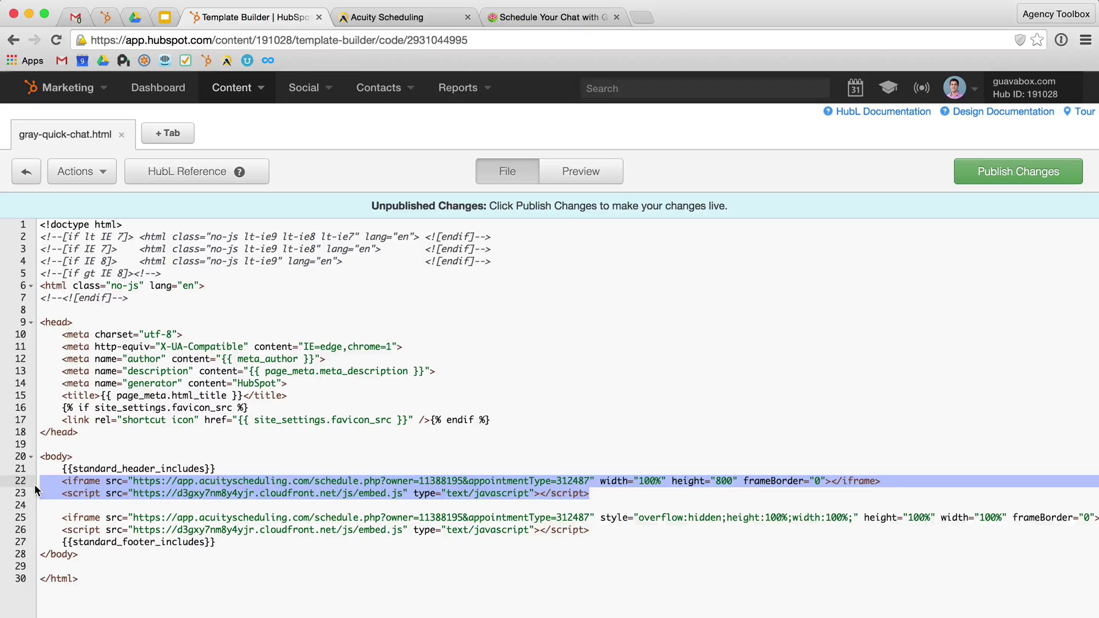
key(BackSpace)
key(BackSpace)
- Remove the extra blank line and highlight the iframe URL's appointmentType value 312487
key(Down)
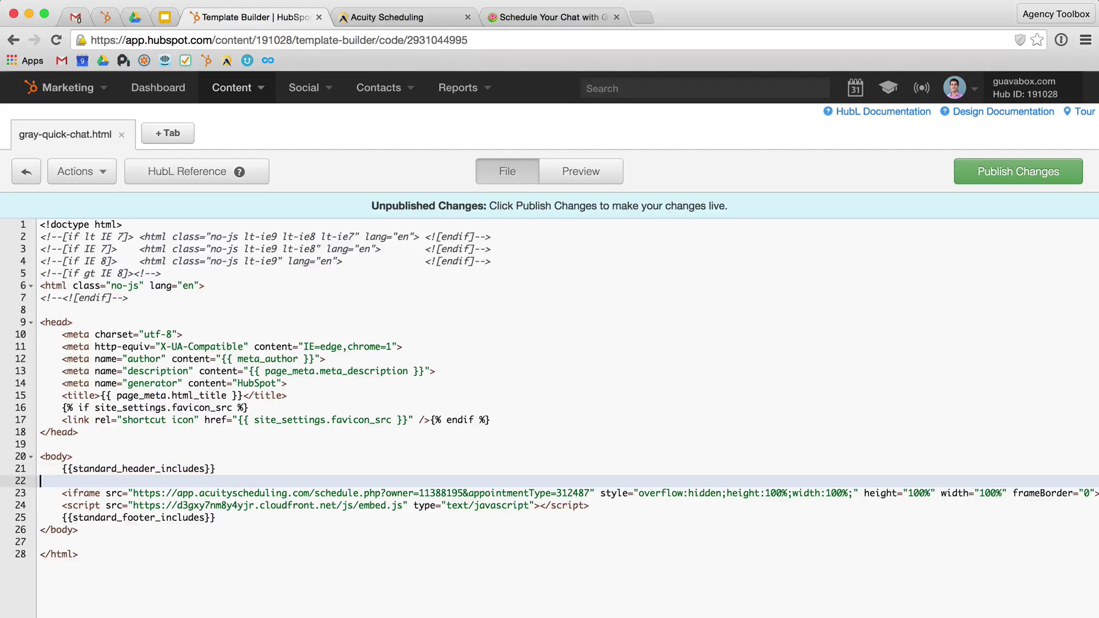
key(BackSpace)
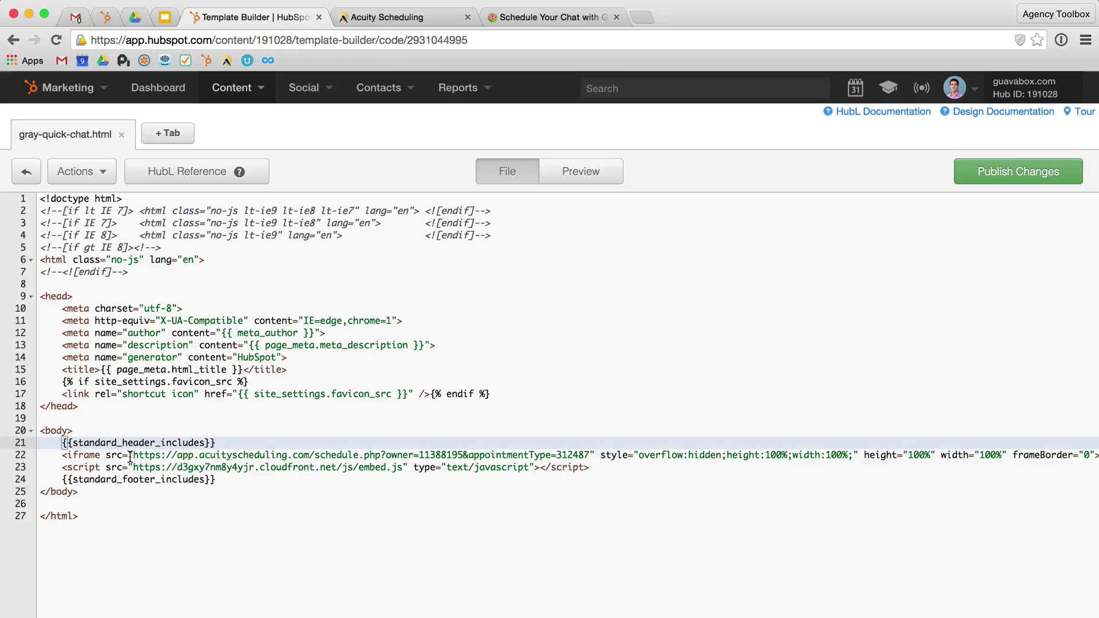
drag(130, 456, 592, 452)
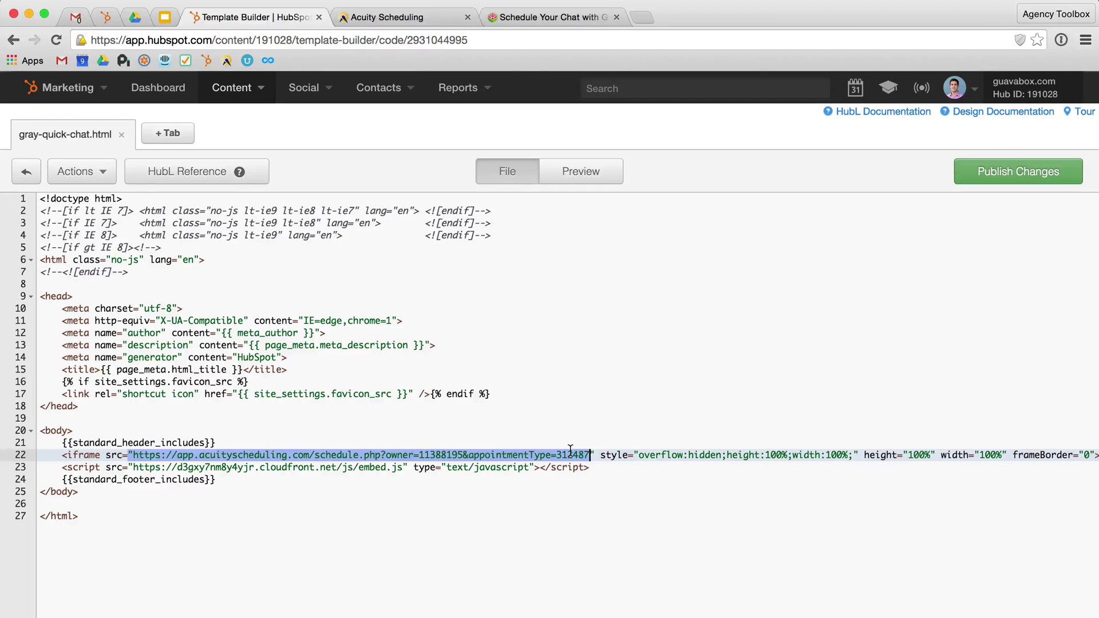
key(Right)
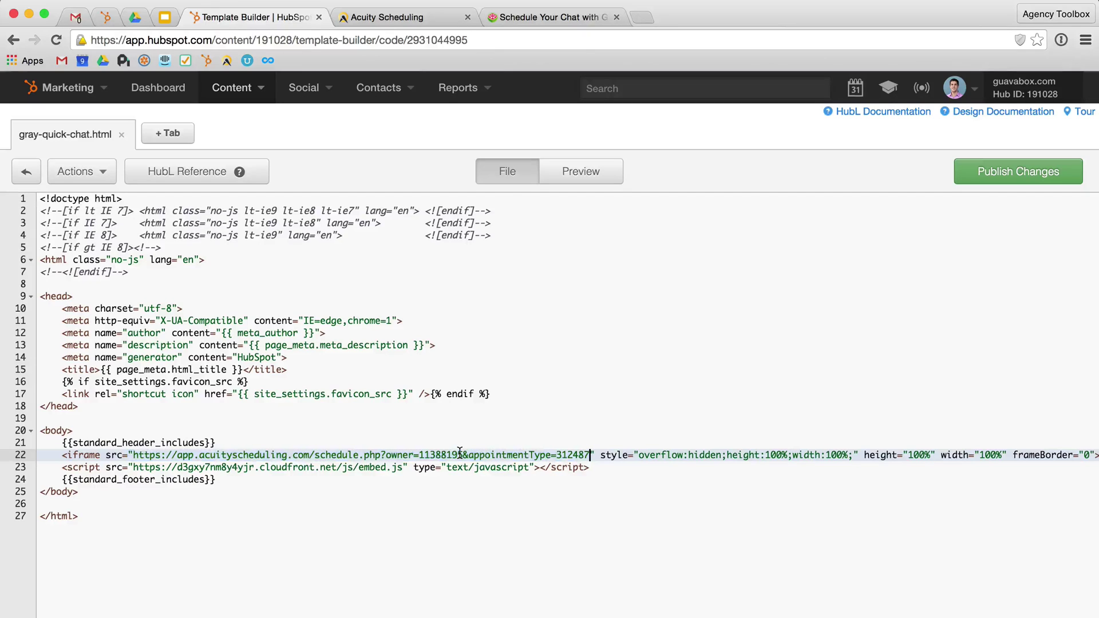
double_click(571, 455)
- Copy the appointmentType ID 287144 from another Acuity event's embed code, then return to HubSpot
click(507, 16)
click(416, 20)
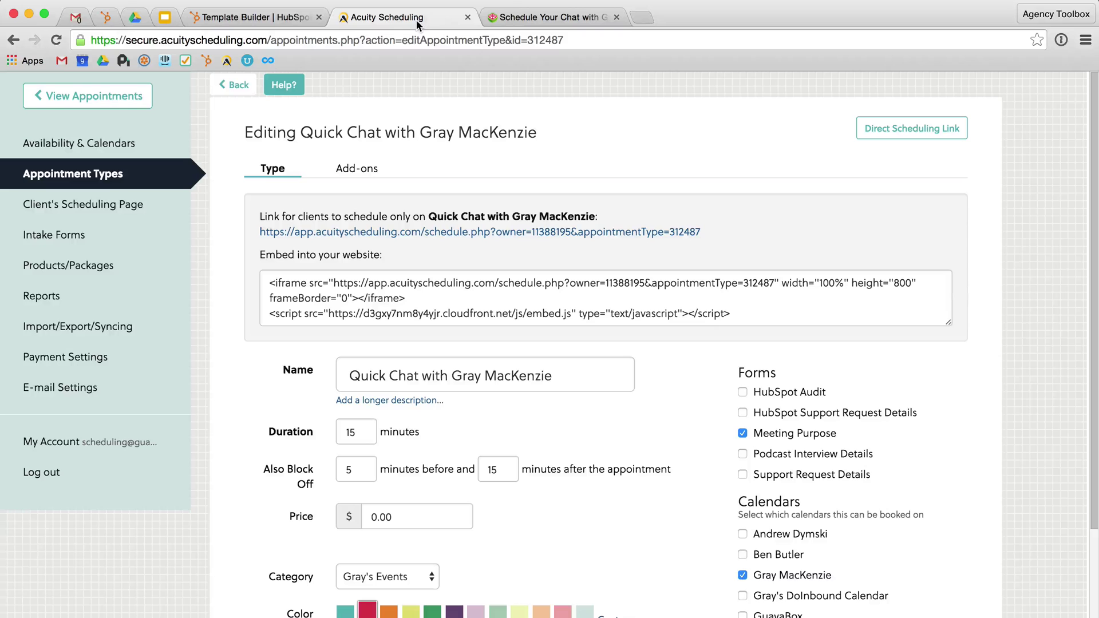
click(244, 87)
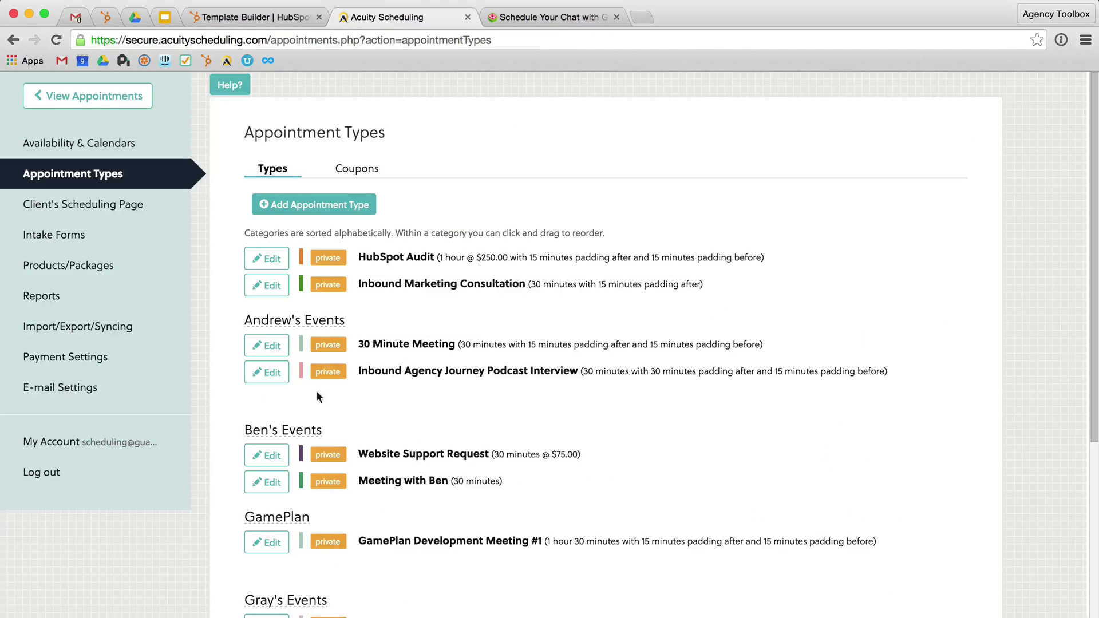
scroll(298, 479, down, 5)
click(269, 448)
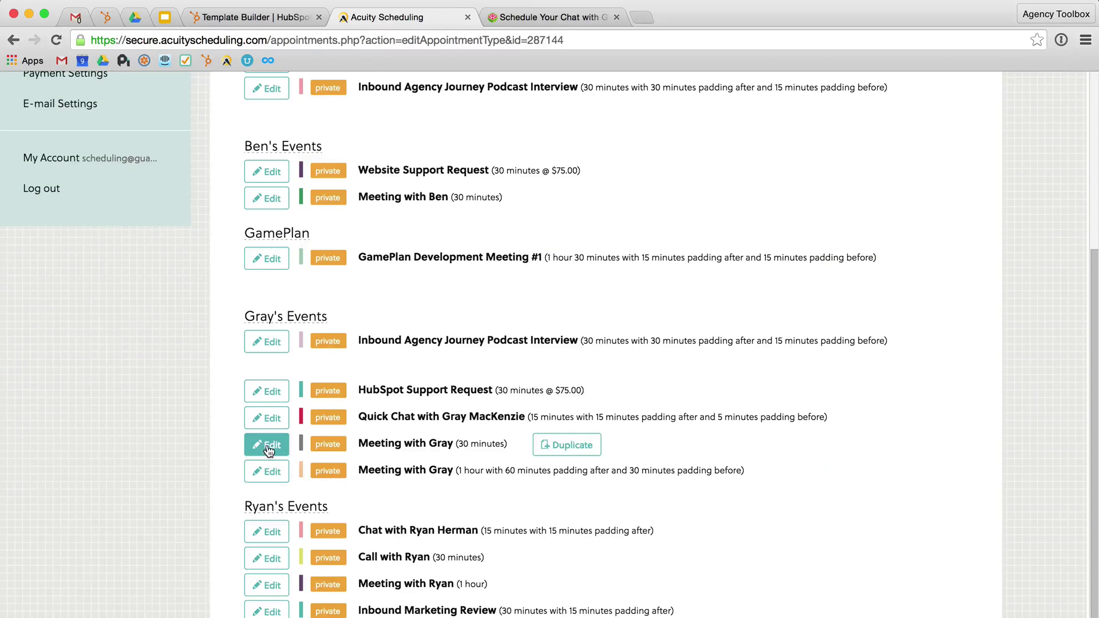
click(885, 129)
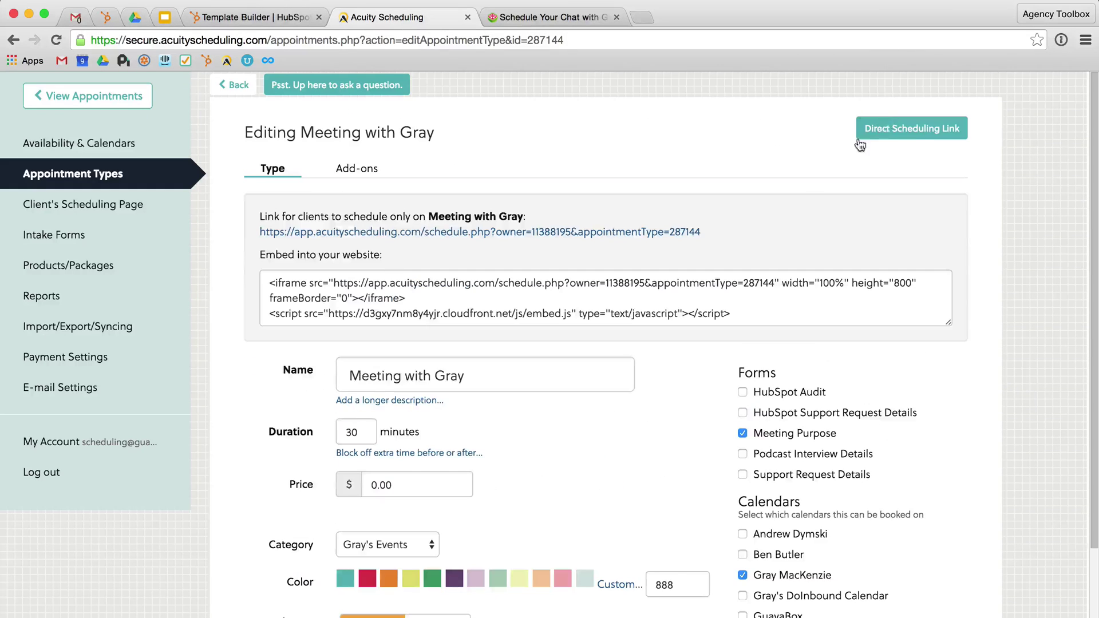
double_click(763, 284)
key(super+c)
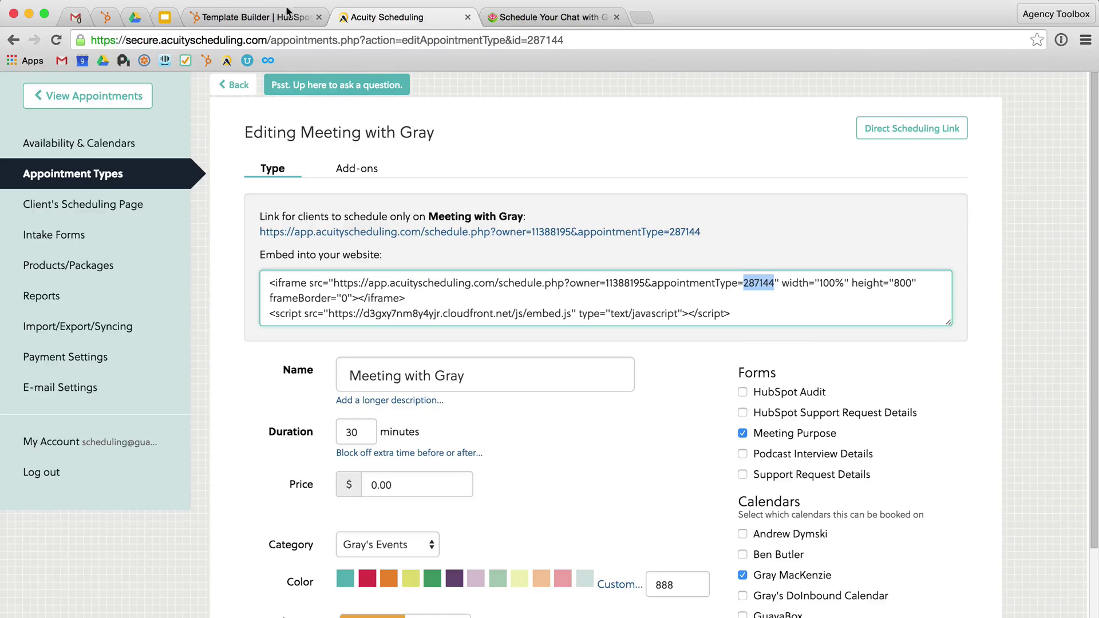
click(241, 17)
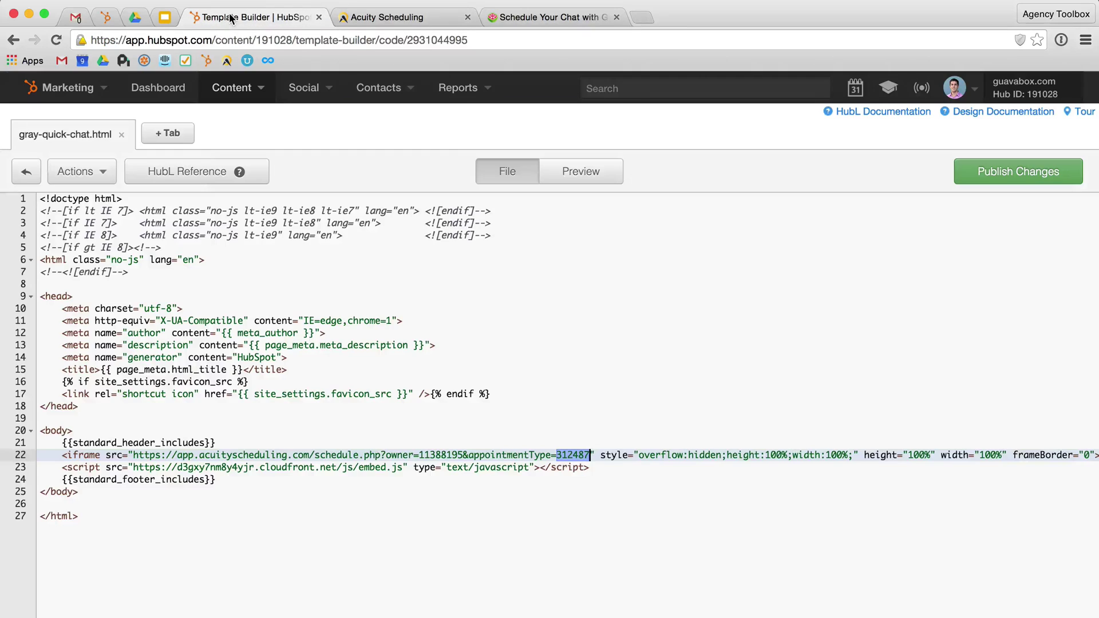
double_click(564, 453)
key(Left)
key(super+v)
key(shift+Right)
key(shift+Right)
key(shift+Right)
key(shift+Right)
key(shift+Right)
key(shift+Right)
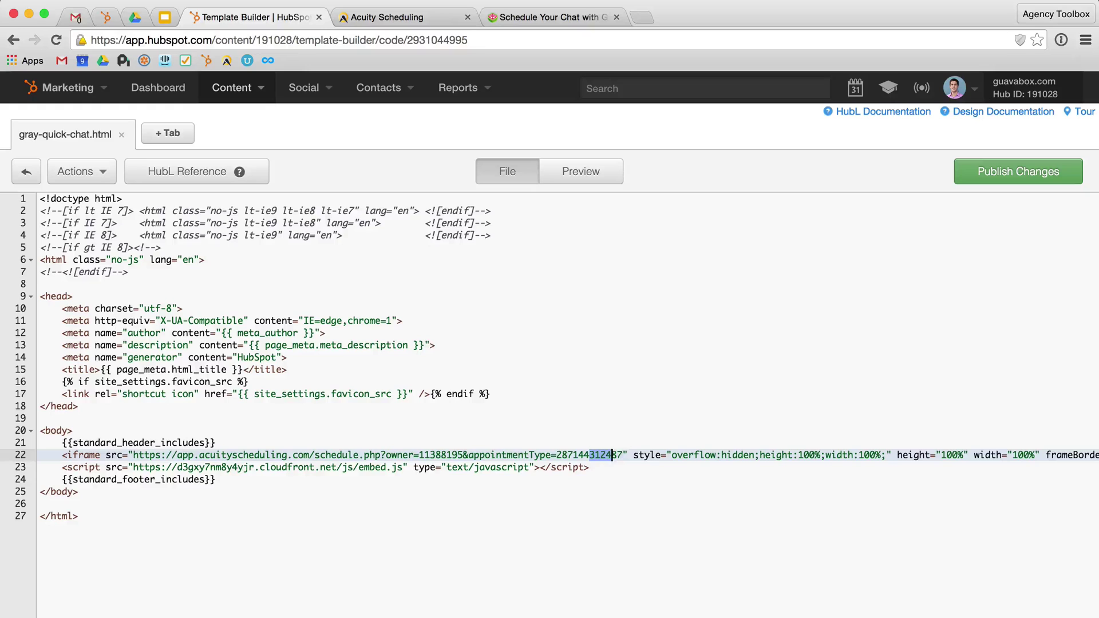
key(BackSpace)
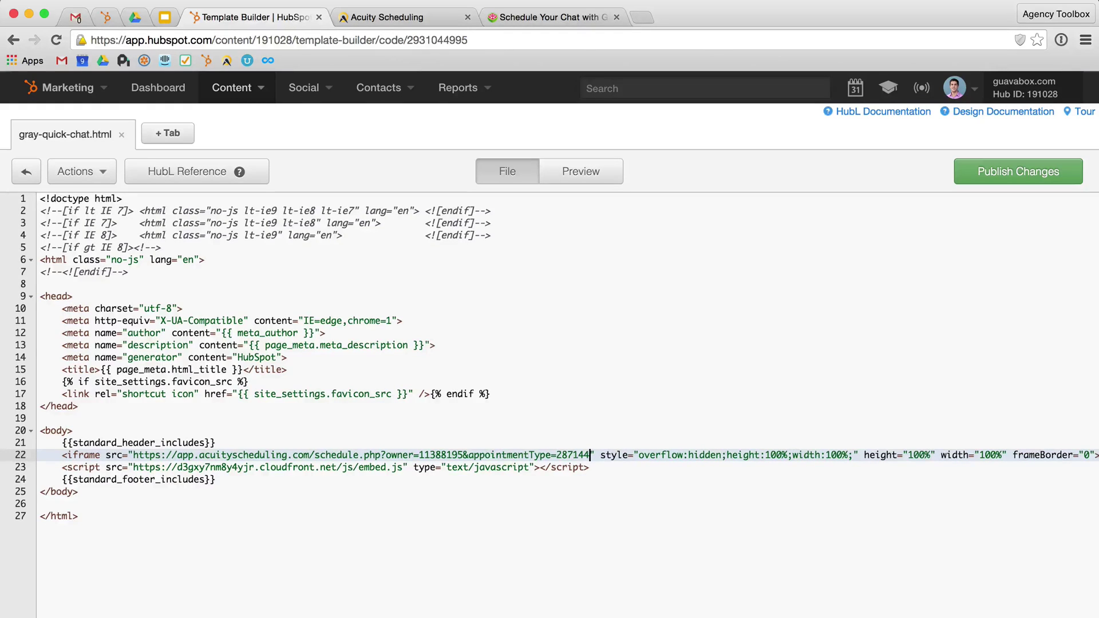
key(super+z)
key(super+z)
- Review hubspot-page-template-acuity-scheduling.html in Sublime Text and highlight its 'REPLACE THIS WITH IFRAME SRC URL' placeholder
key(super+Tab)
key(super+Tab)
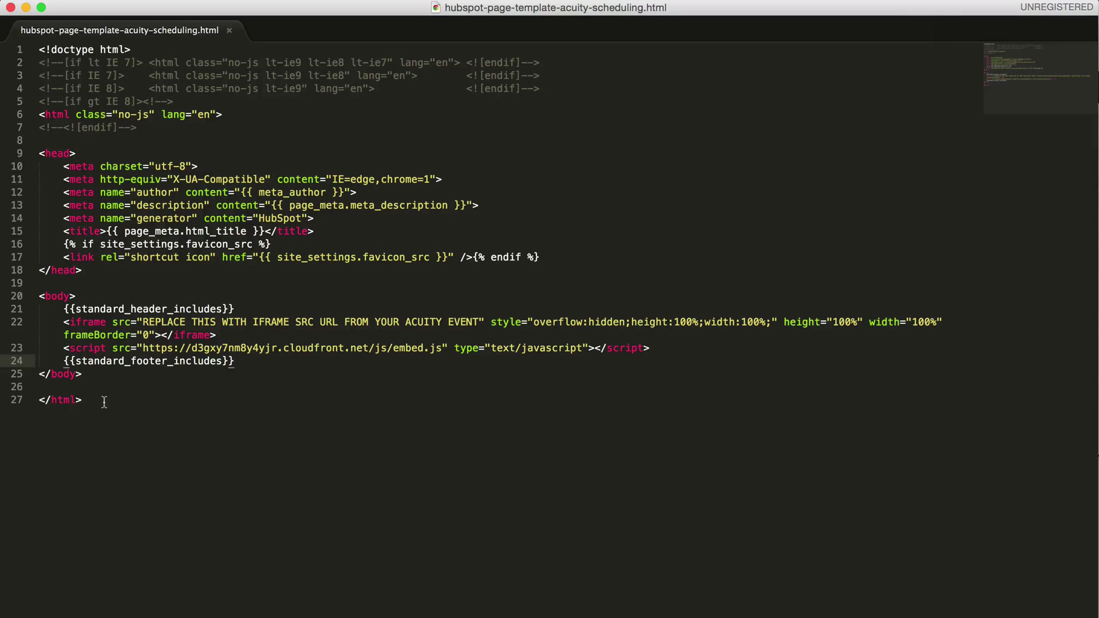
click(103, 402)
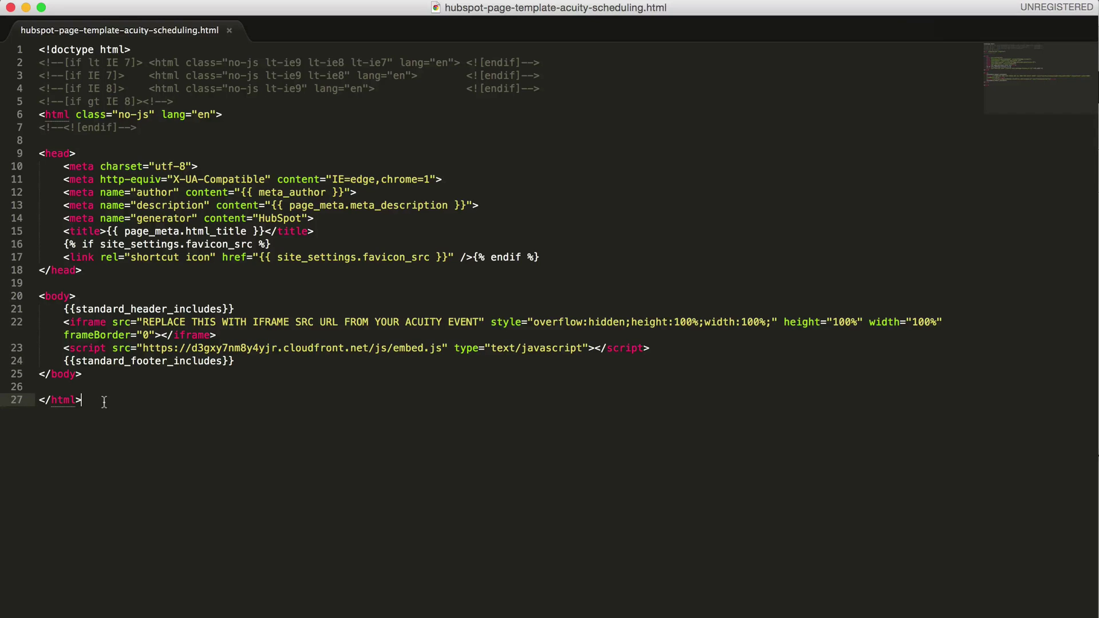
drag(104, 392, 28, 46)
click(84, 182)
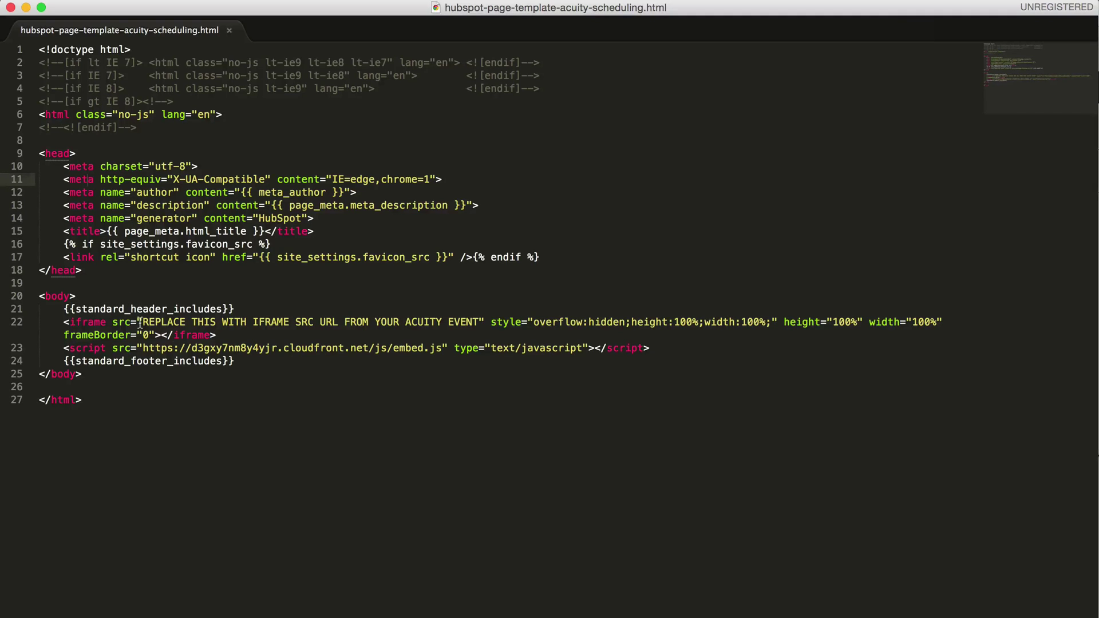
drag(140, 324, 480, 324)
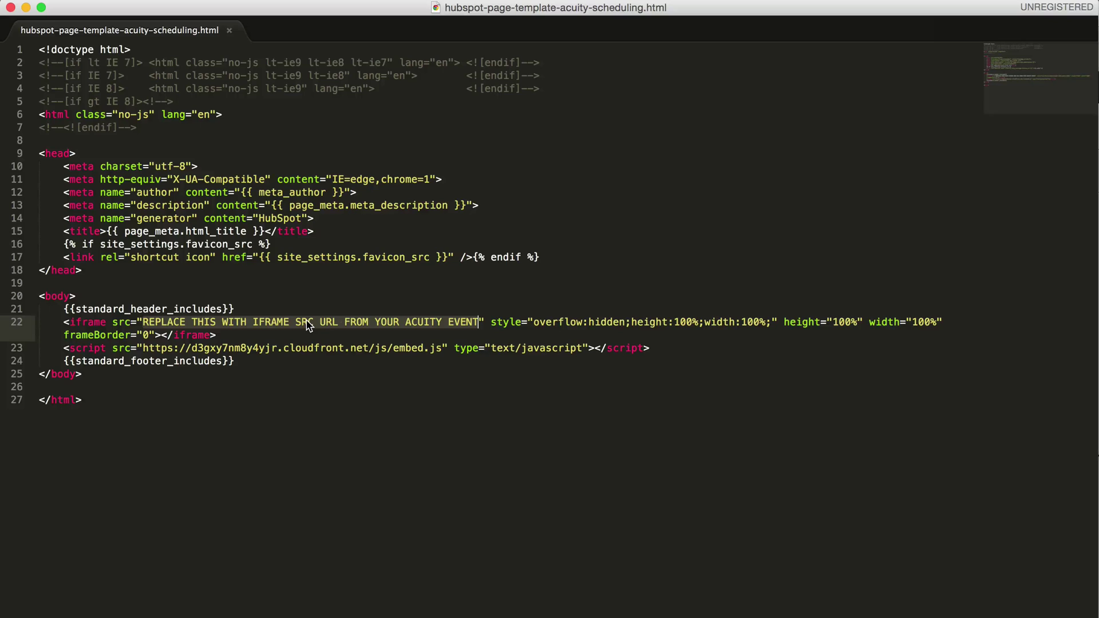
click(461, 300)
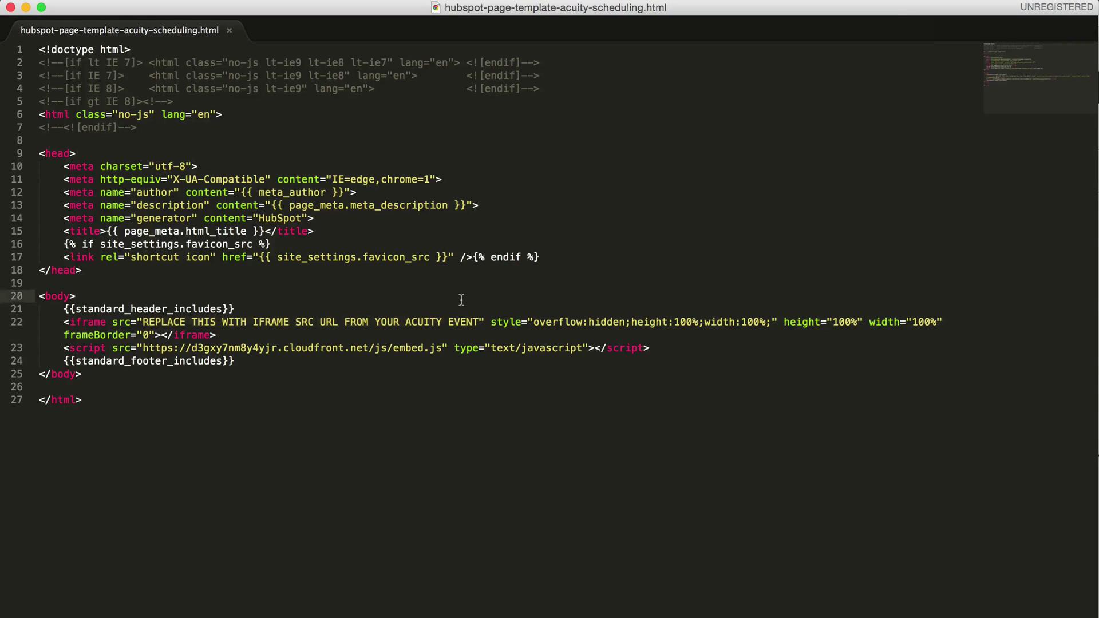